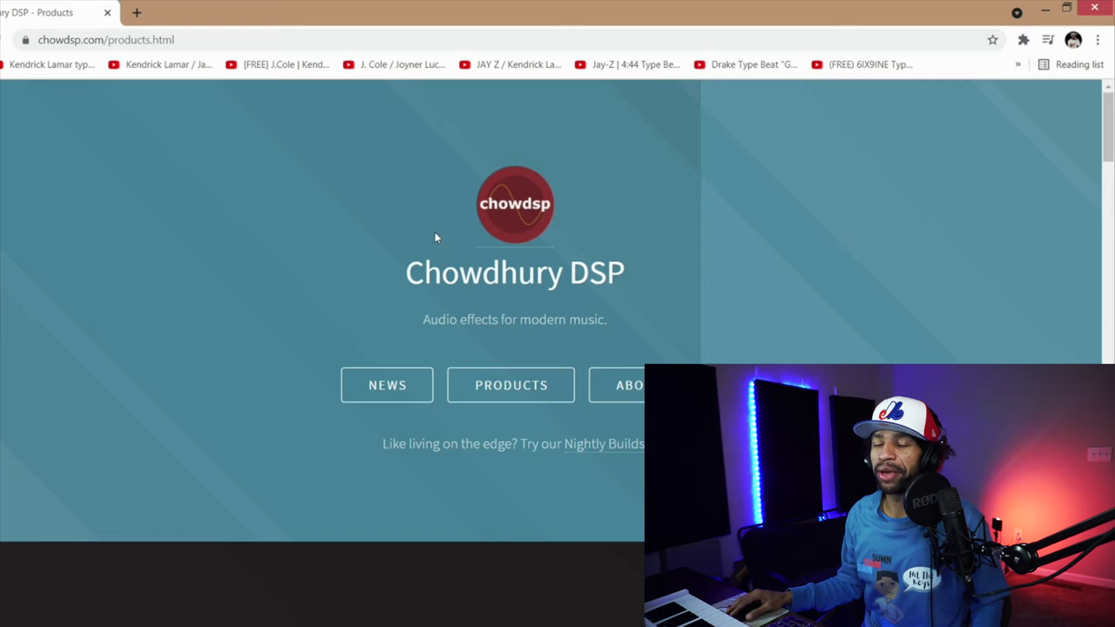
Step: Scroll the Chowdhury DSP products page down to the Chow Kick entry and its download options
scroll(436, 216, "down", 1)
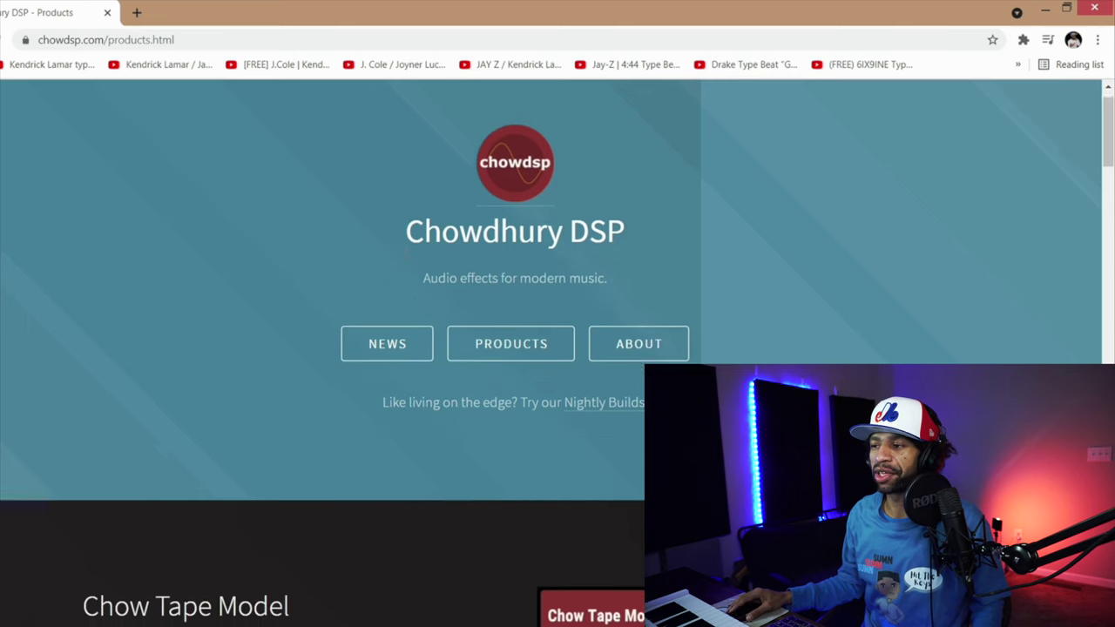
scroll(395, 221, "down", 4)
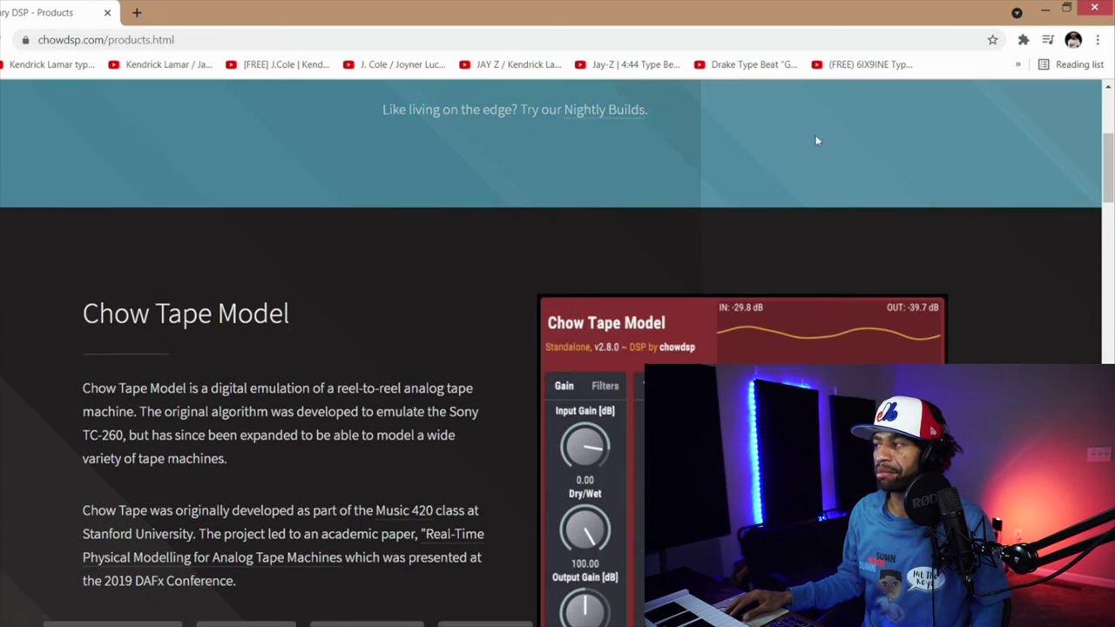
left_click_drag(1109, 172, 1106, 387)
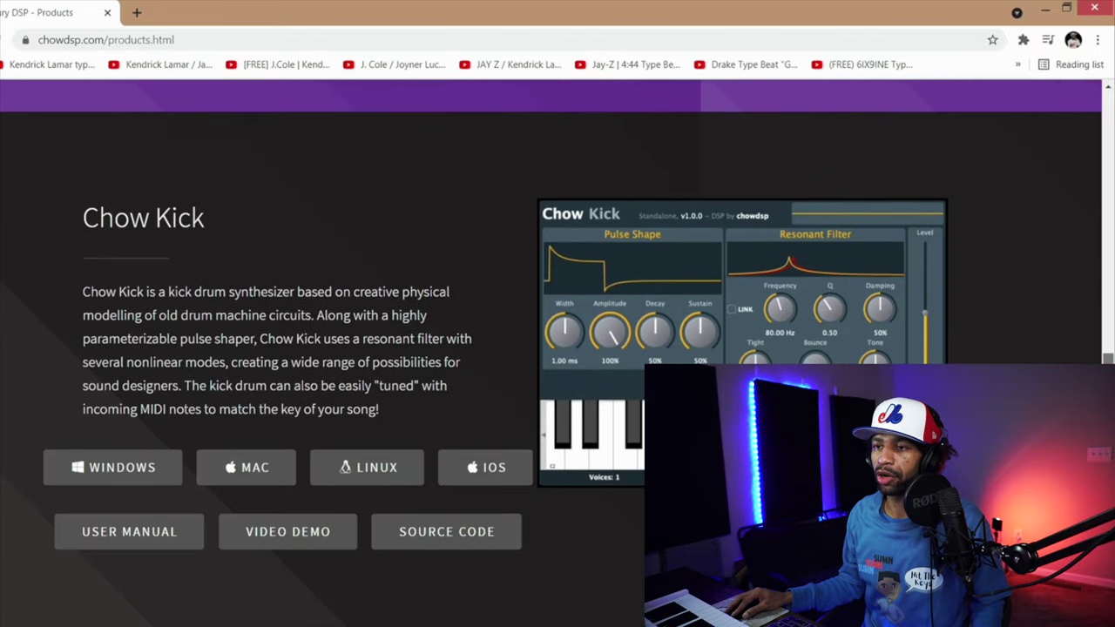
Step: Raise Chow Kick's Level to 1.14 dB, keep one voice and Bouncy mode, and show the playlist
left_click(1046, 10)
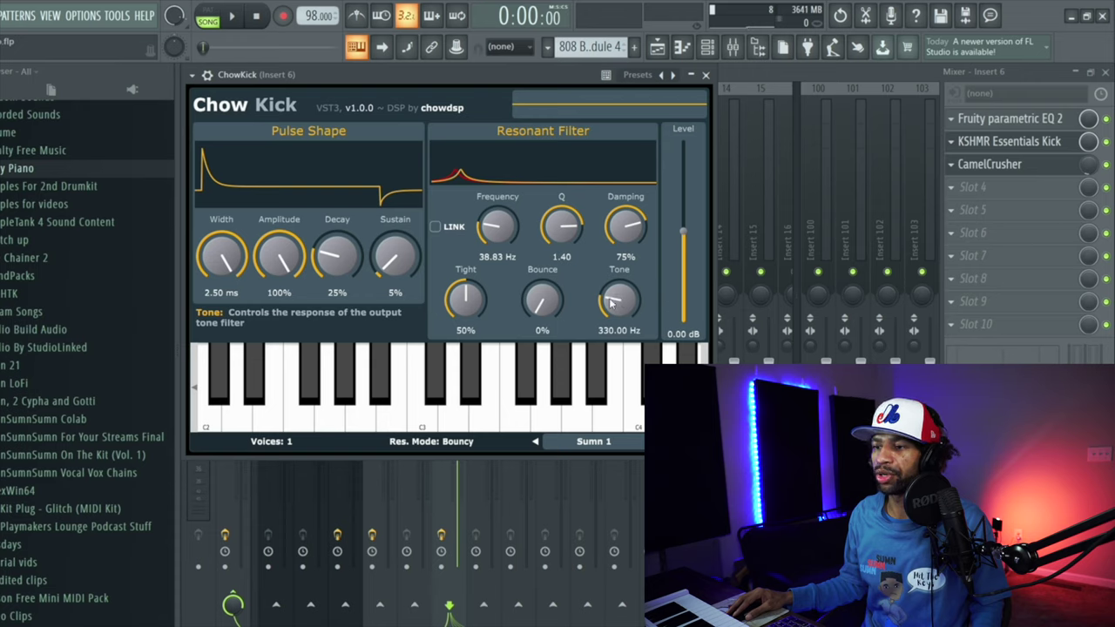
left_click_drag(683, 231, 686, 236)
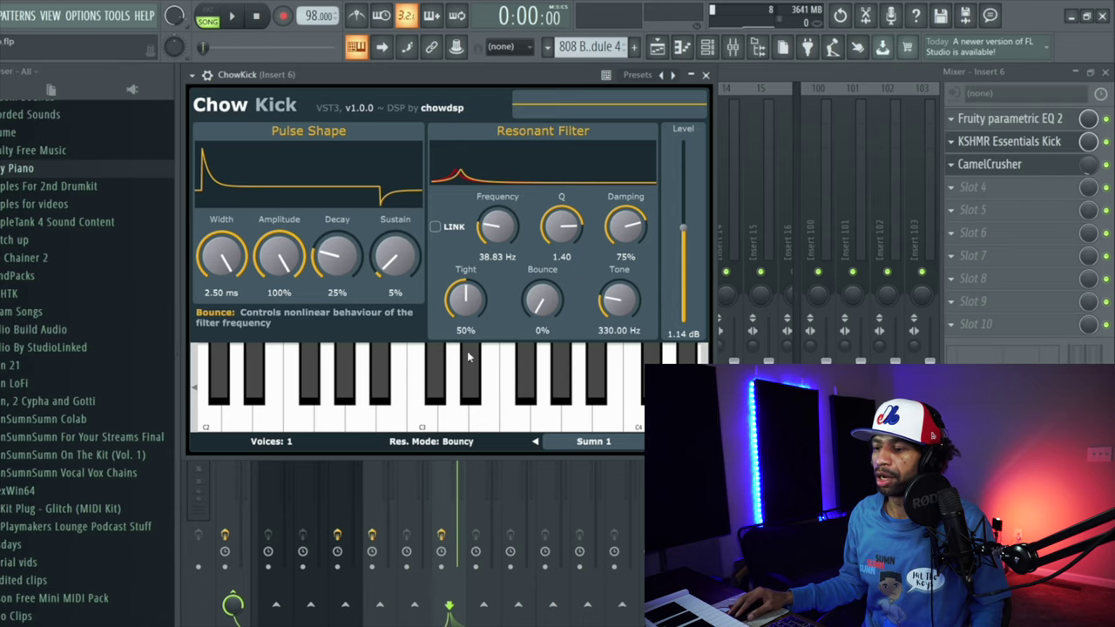
left_click(261, 444)
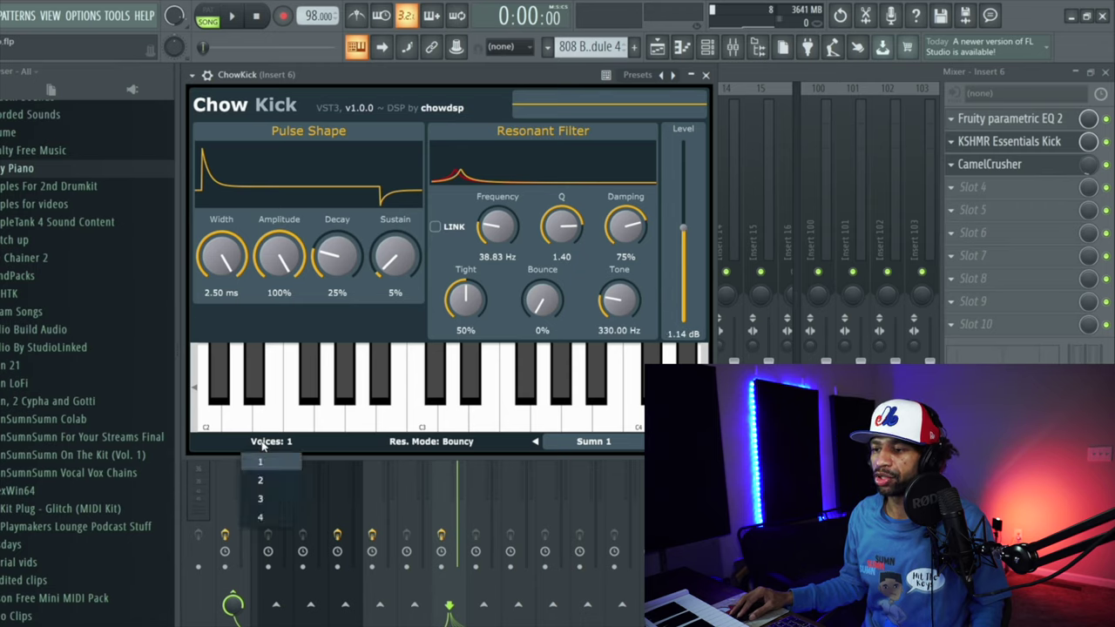
left_click(261, 444)
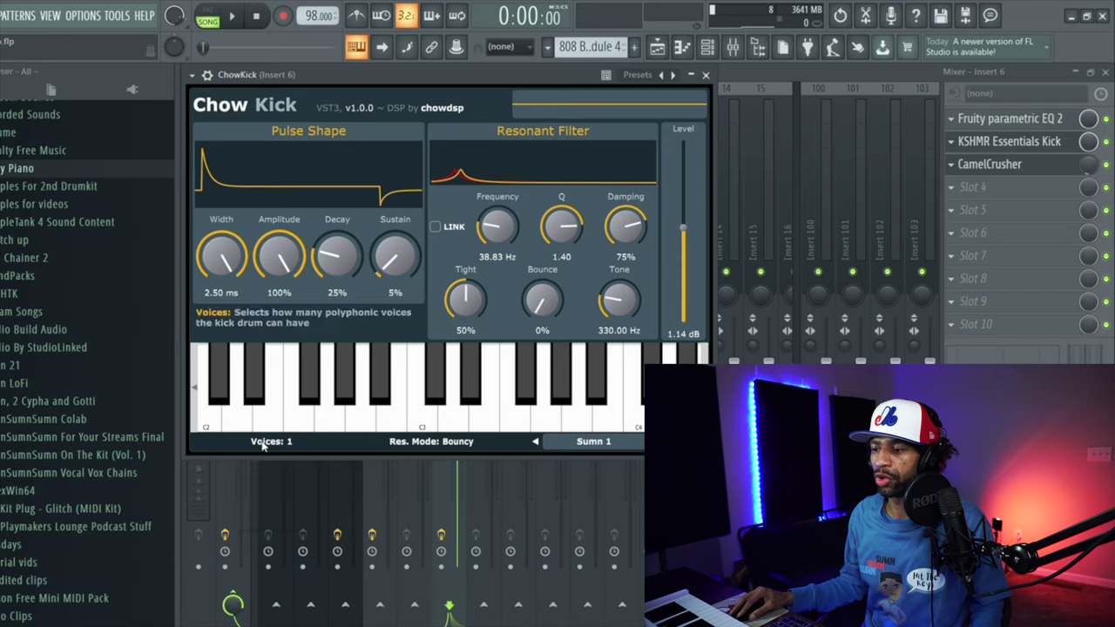
left_click(403, 442)
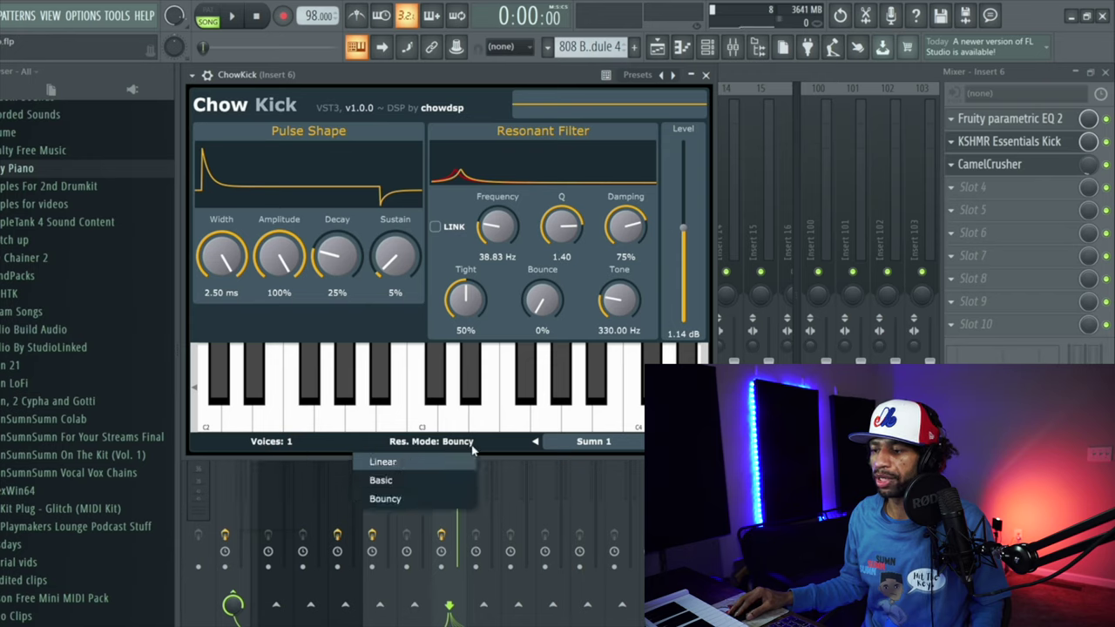
left_click(506, 441)
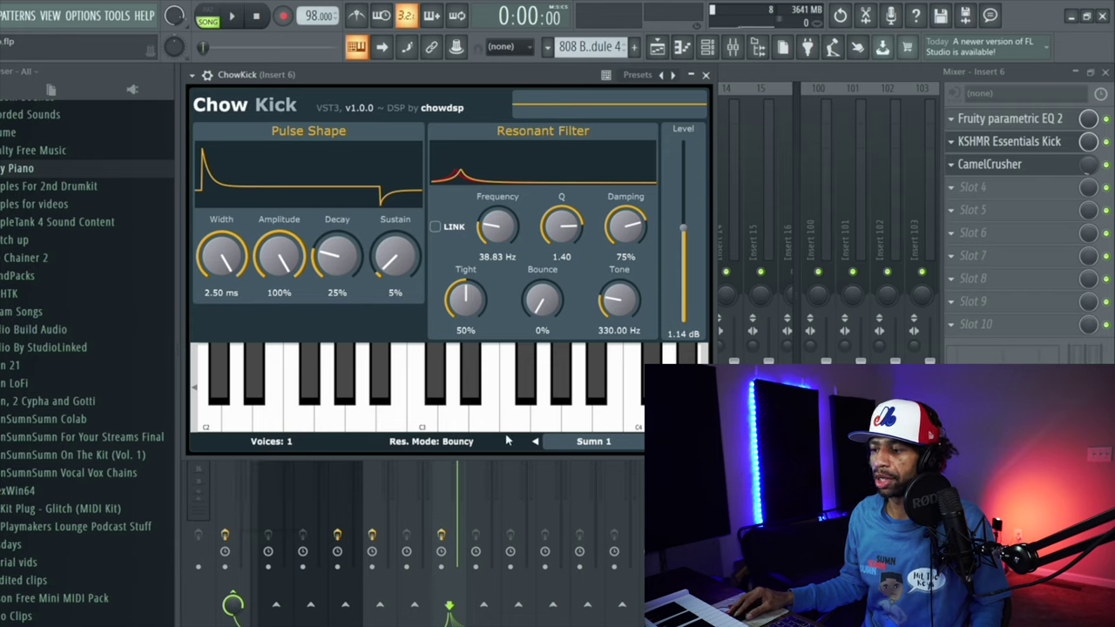
left_click(657, 48)
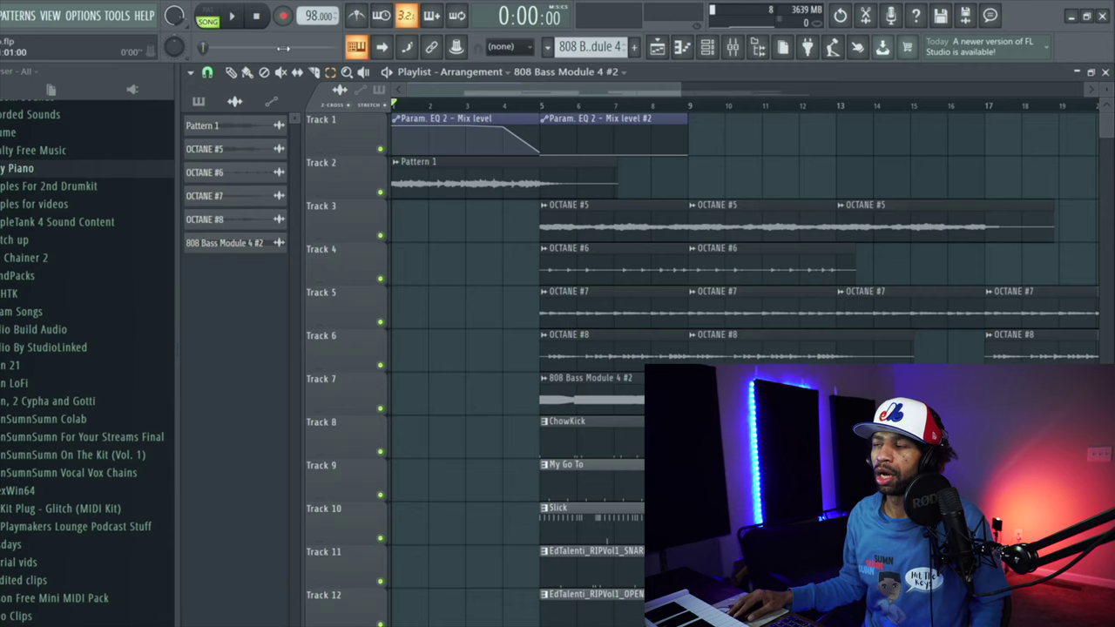
left_click(233, 18)
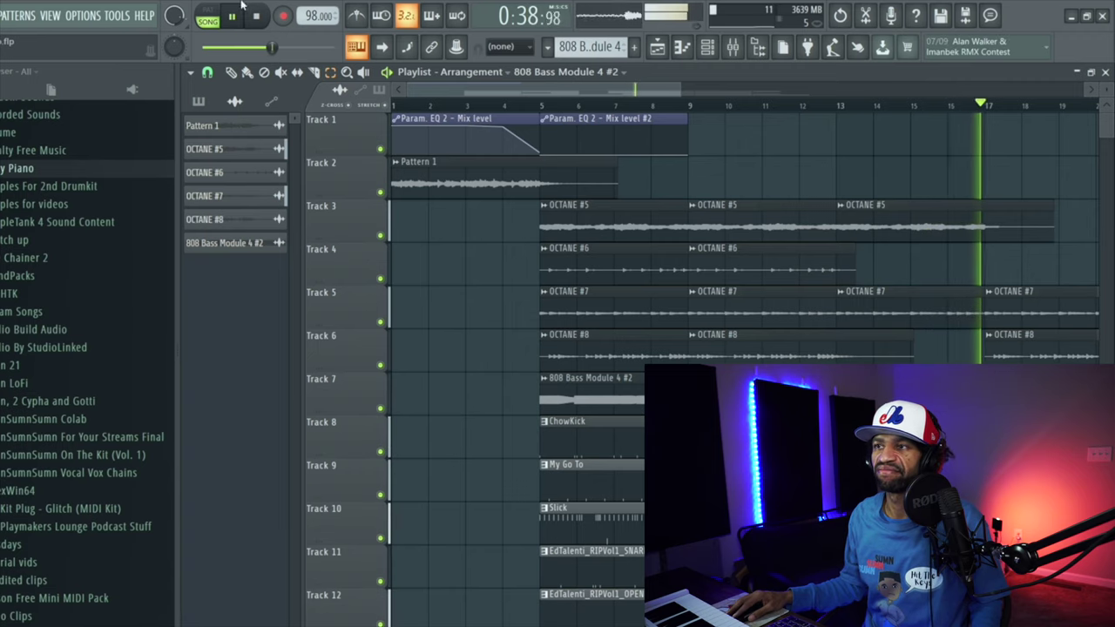
left_click(256, 16)
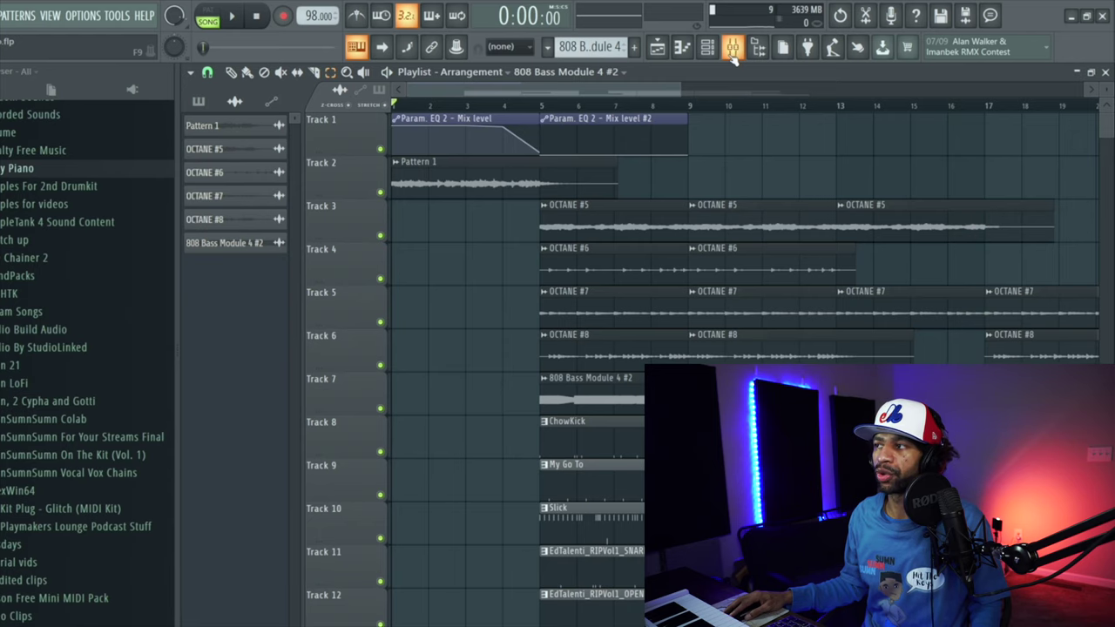
left_click(732, 49)
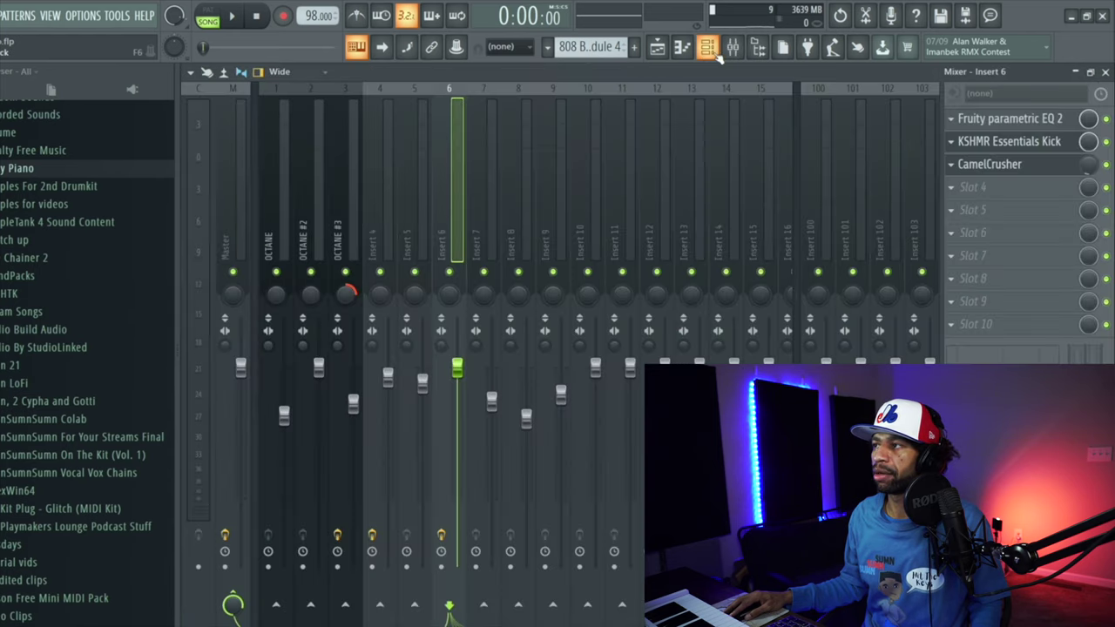
left_click(707, 47)
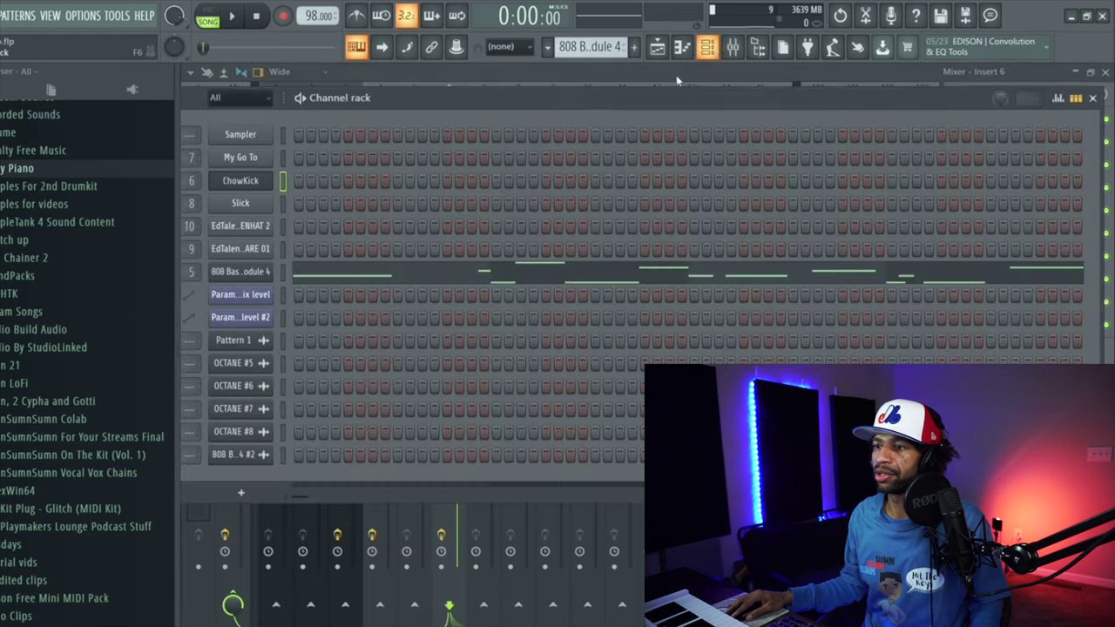
left_click(251, 180)
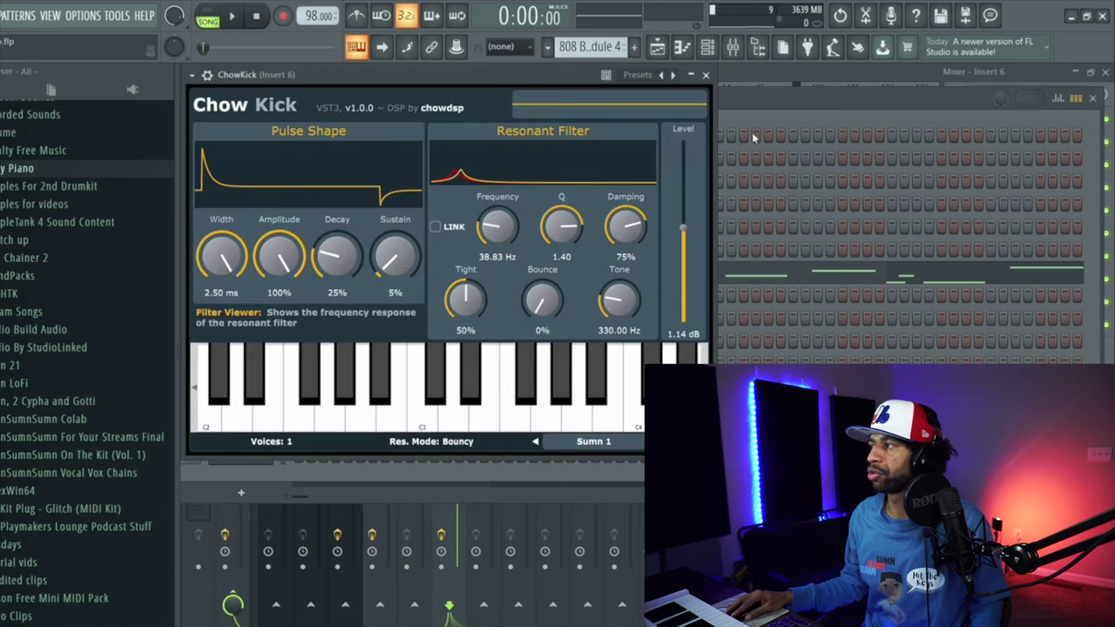
left_click(1092, 99)
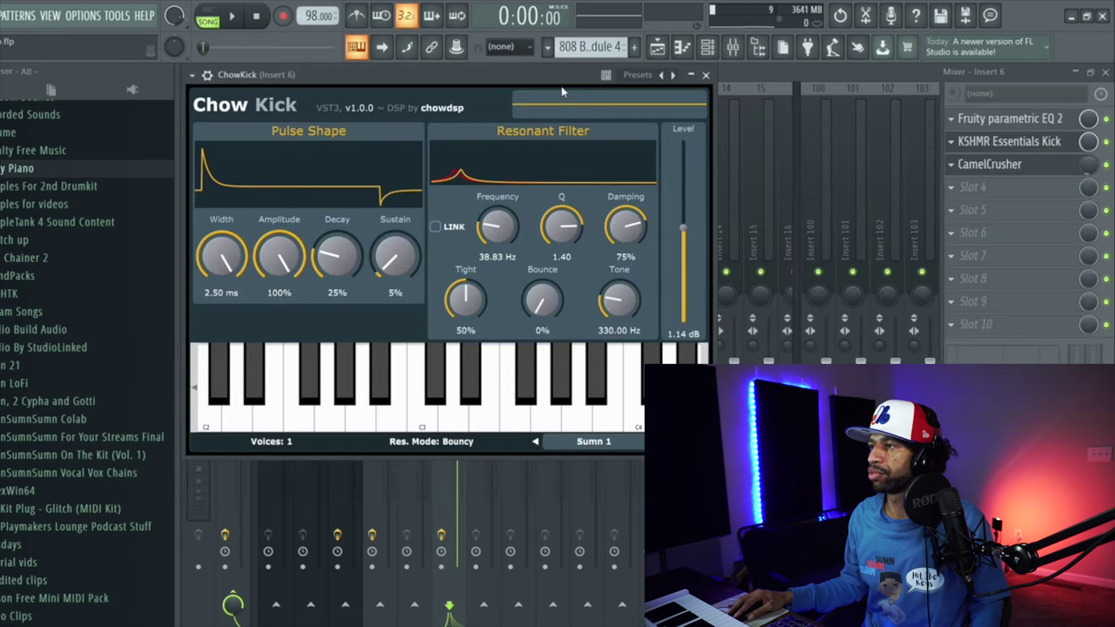
left_click_drag(564, 79, 679, 69)
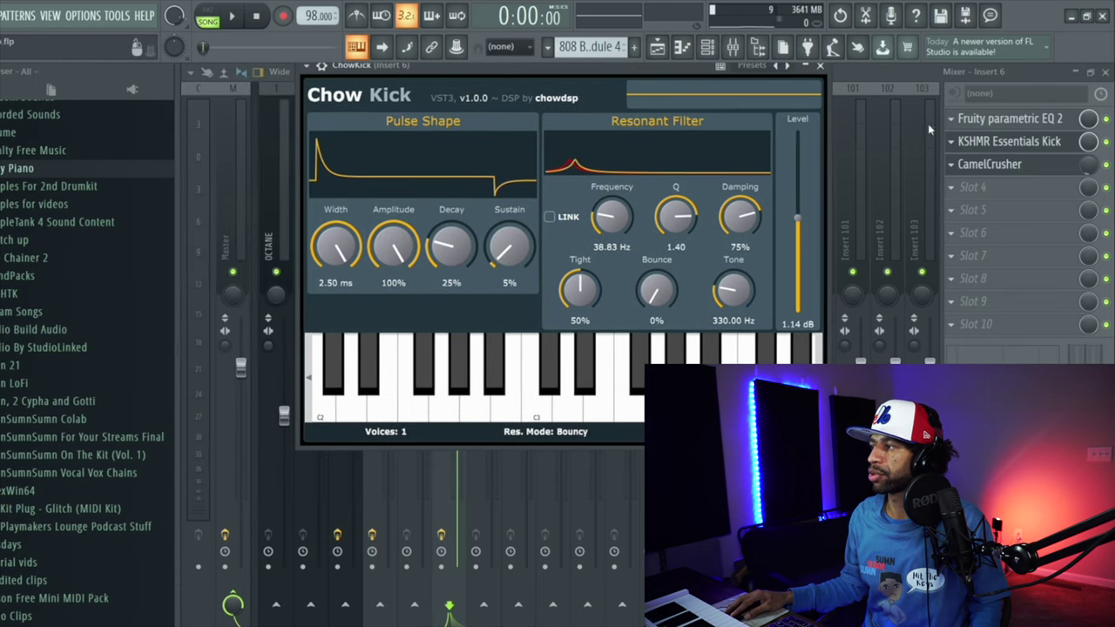
left_click(234, 174)
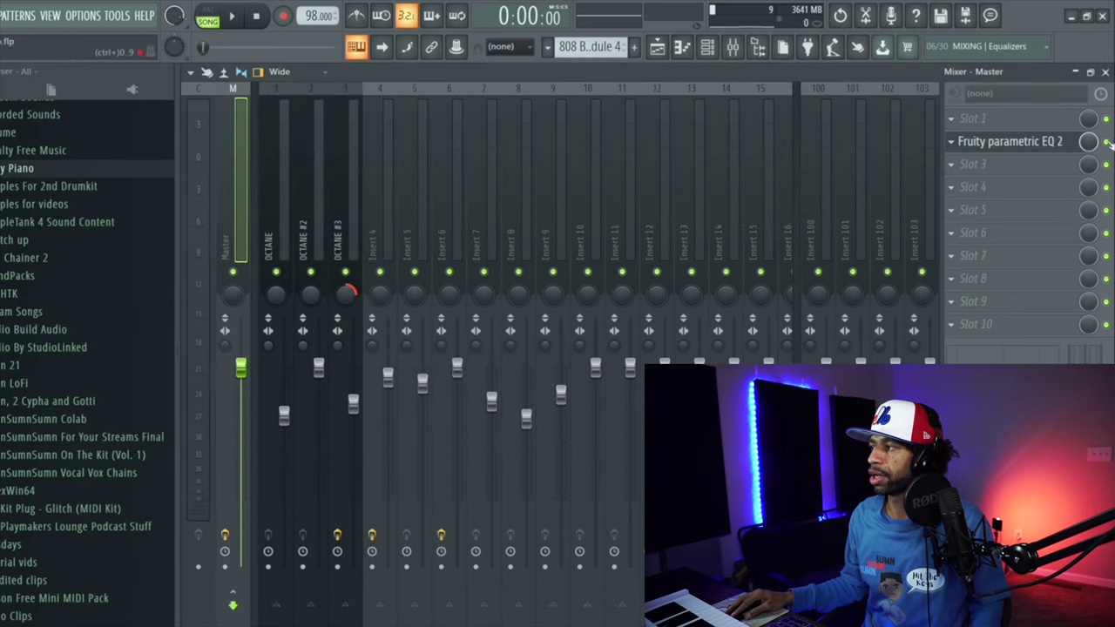
left_click(658, 48)
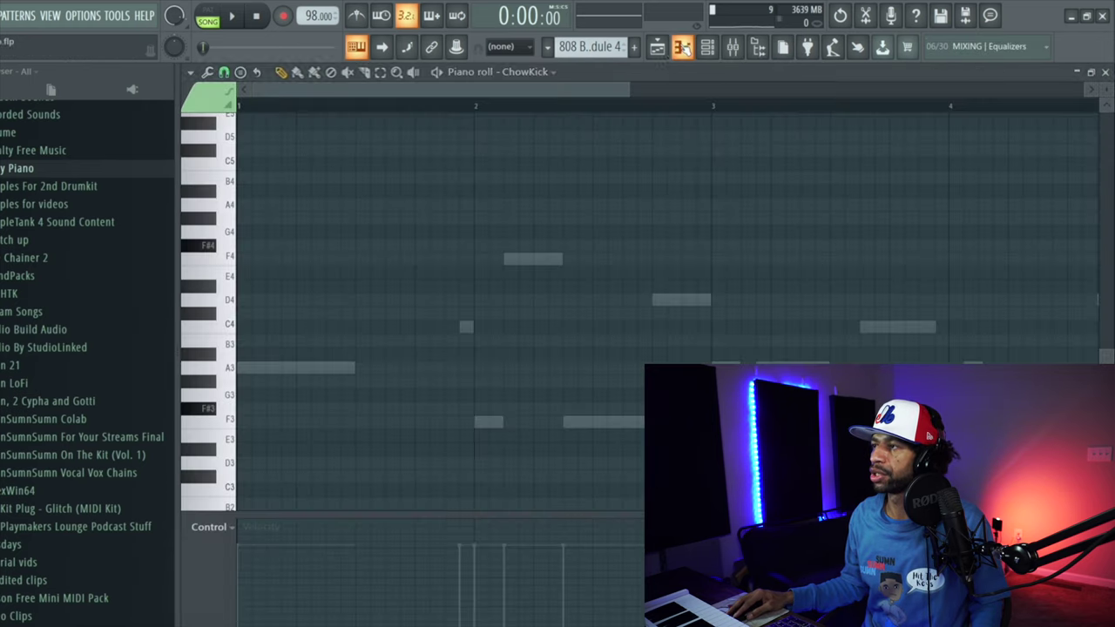
left_click(658, 48)
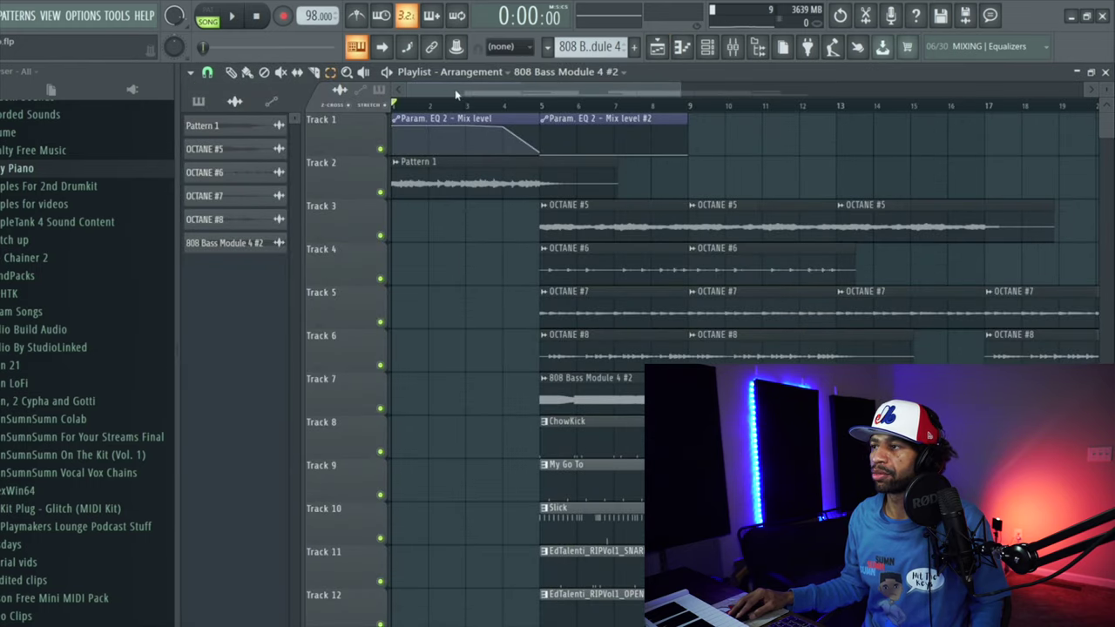
Step: Select bars 5–13 in the playlist and mute Tracks 3 through 7
left_click_drag(540, 105, 832, 154)
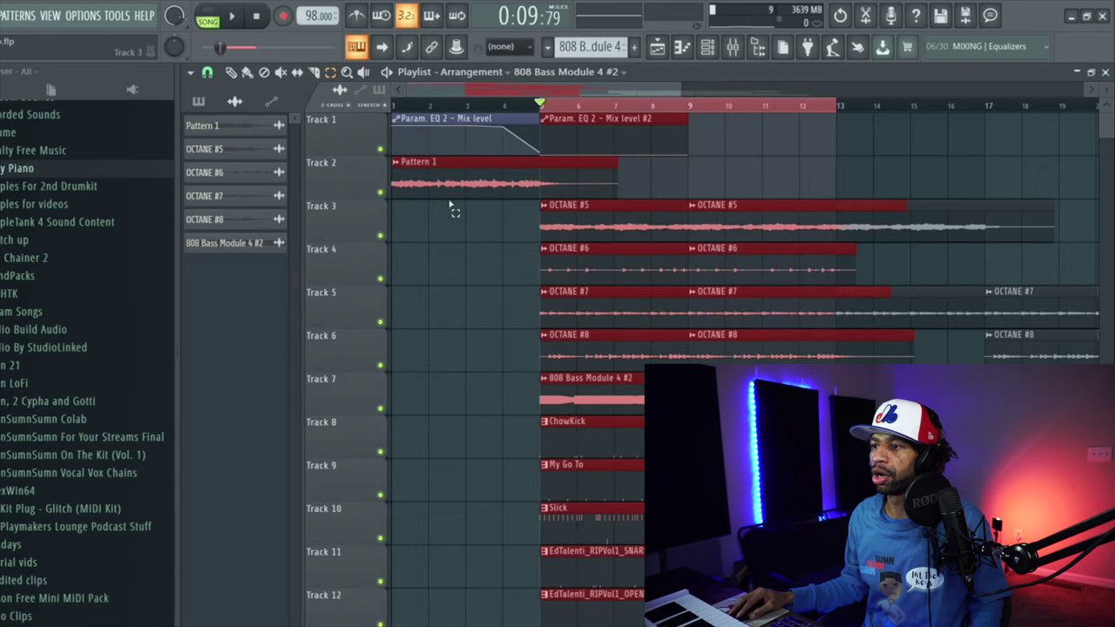
left_click(381, 235)
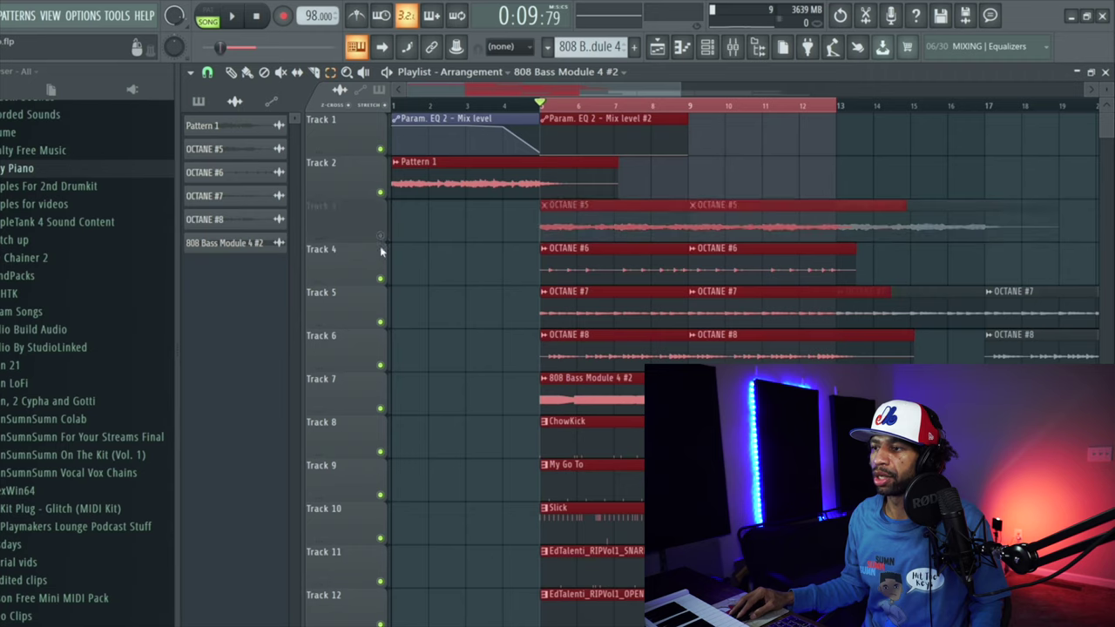
left_click(381, 278)
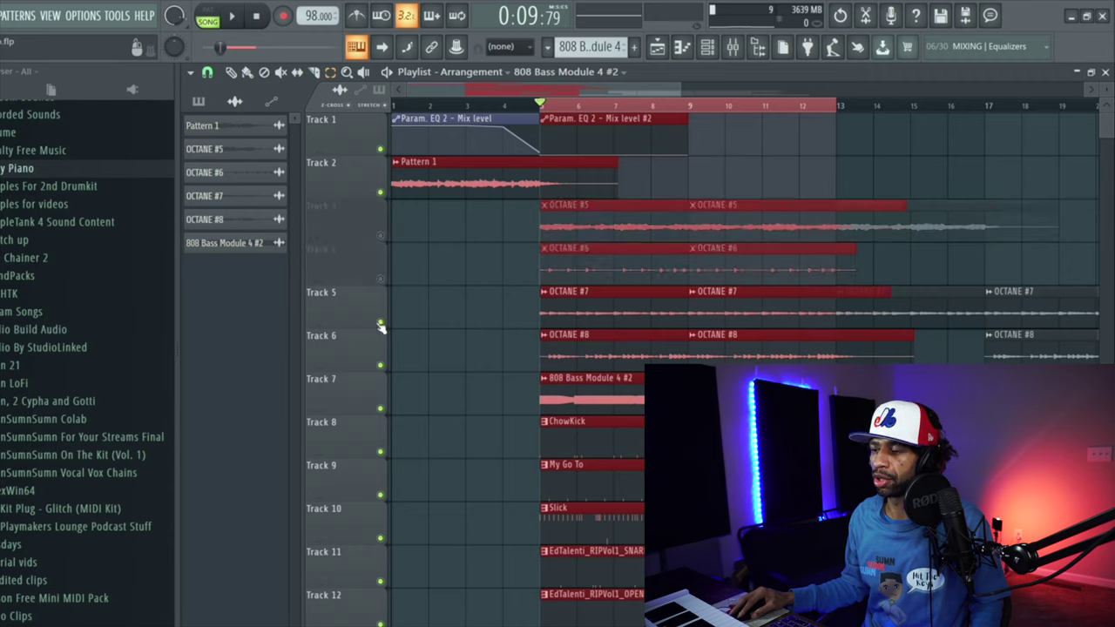
left_click(380, 322)
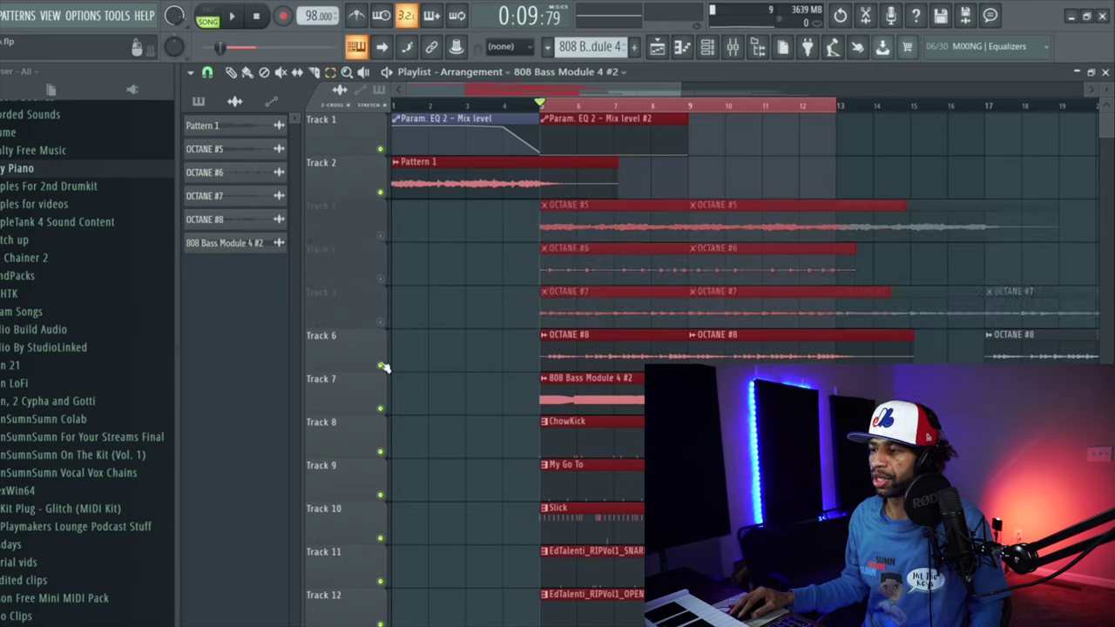
left_click(381, 366)
left_click(381, 409)
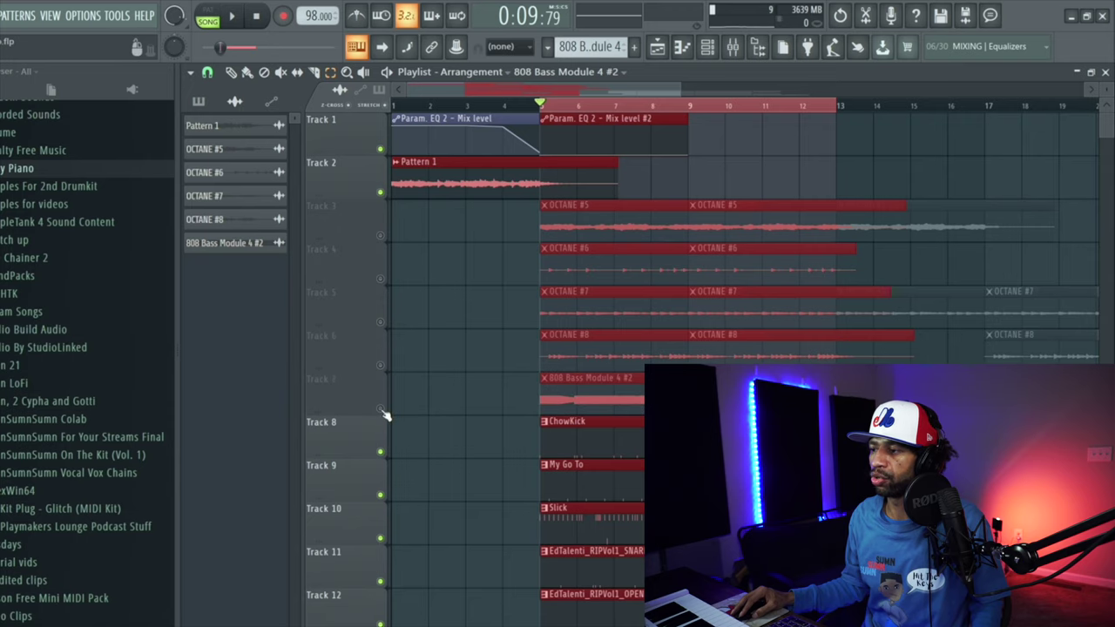
Step: Solo the kick's mixer Insert 6, show its effect chain, and bring up the channel rack
left_click(733, 46)
right_click(451, 272)
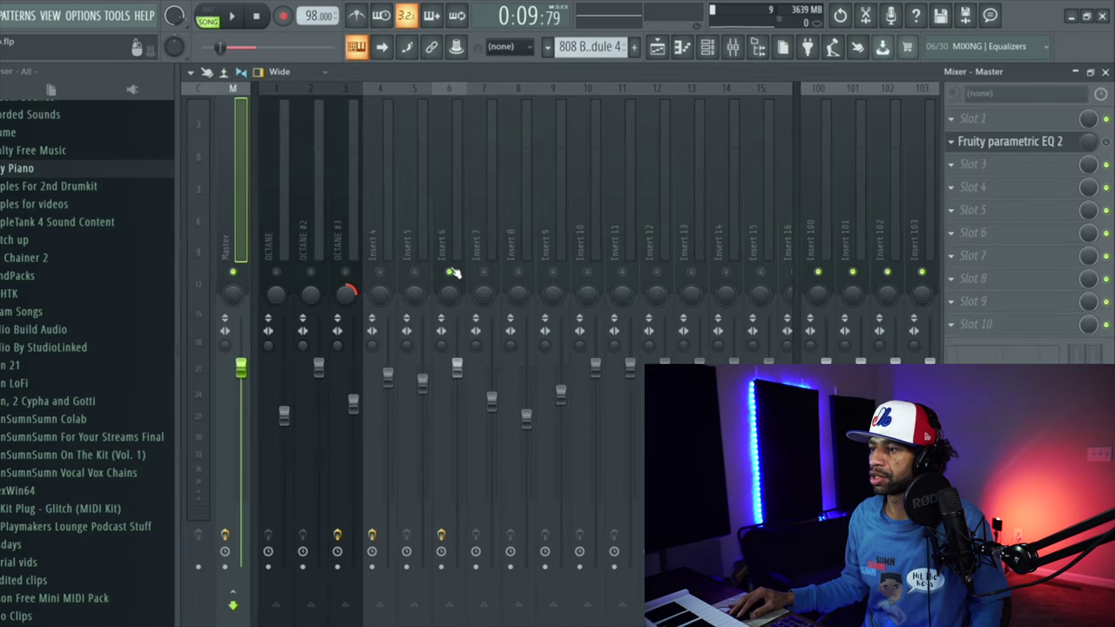
left_click(444, 249)
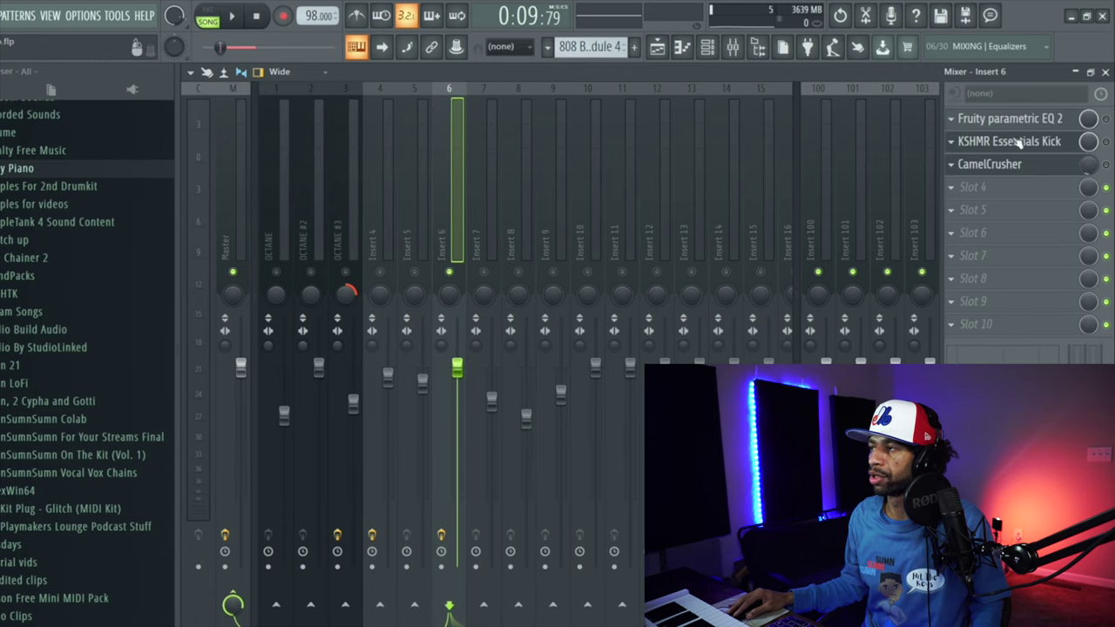
left_click(707, 49)
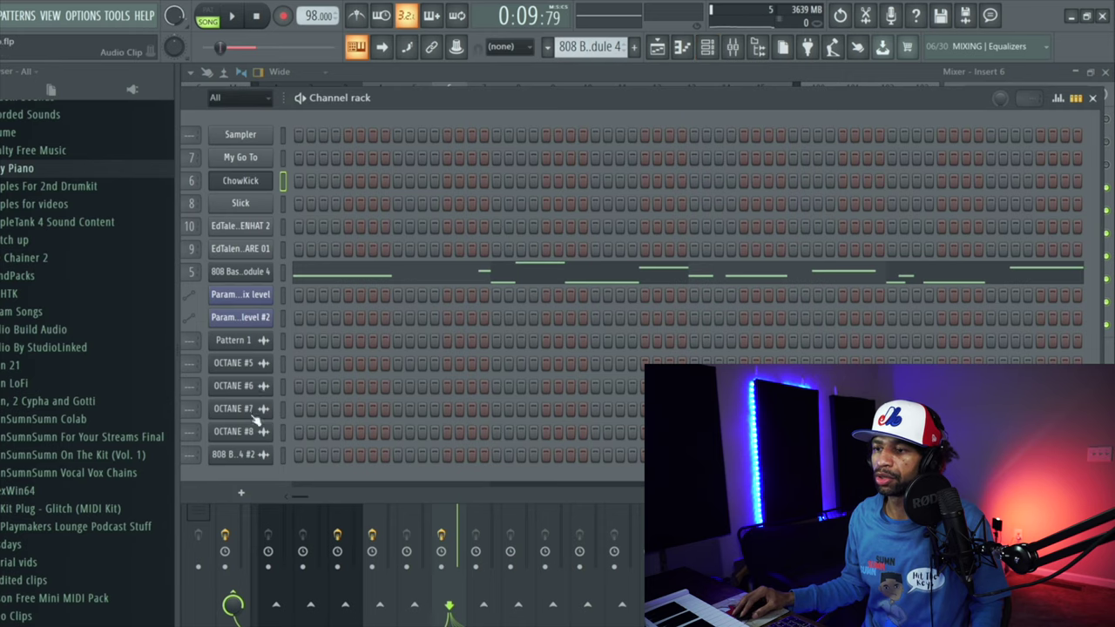
Step: Open the ChowKick synth window from the channel rack and move it left over the mixer
left_click(247, 180)
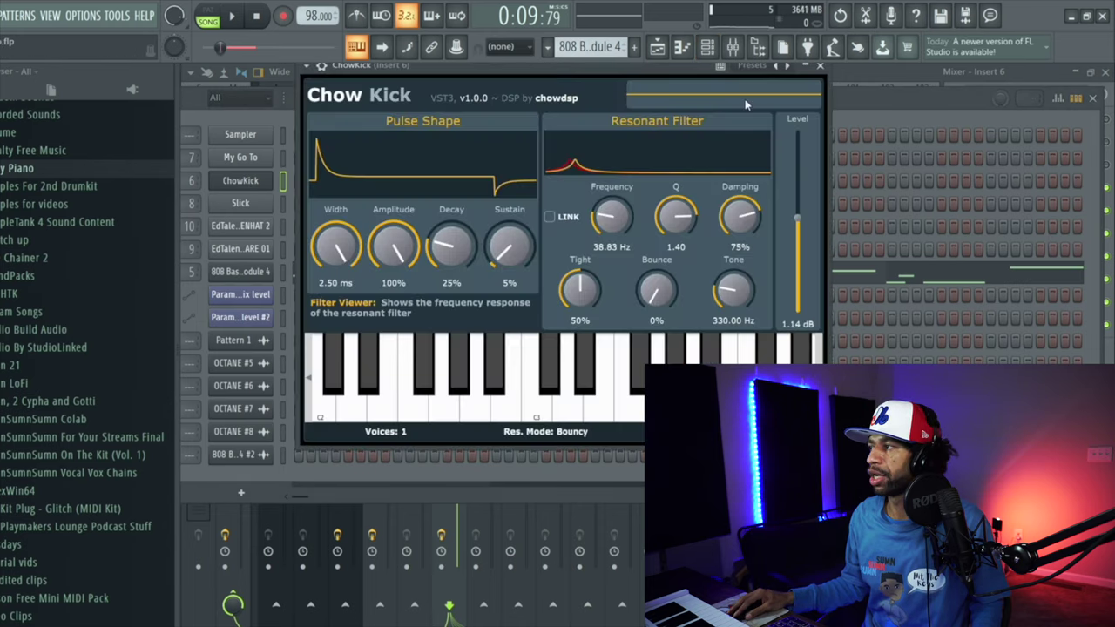
left_click(1093, 101)
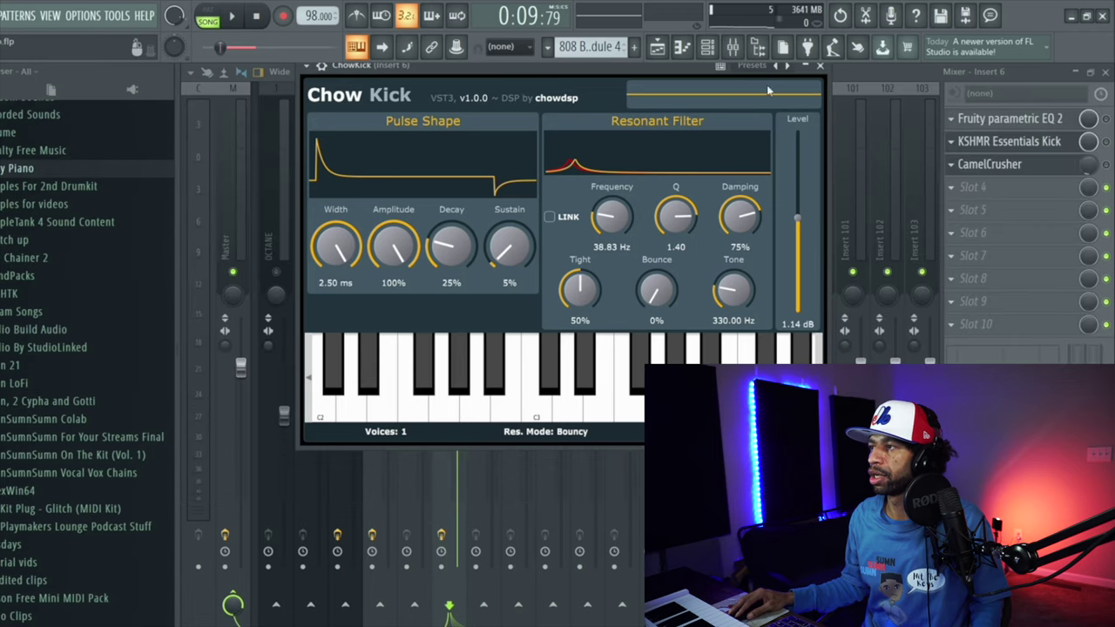
left_click_drag(696, 77, 580, 88)
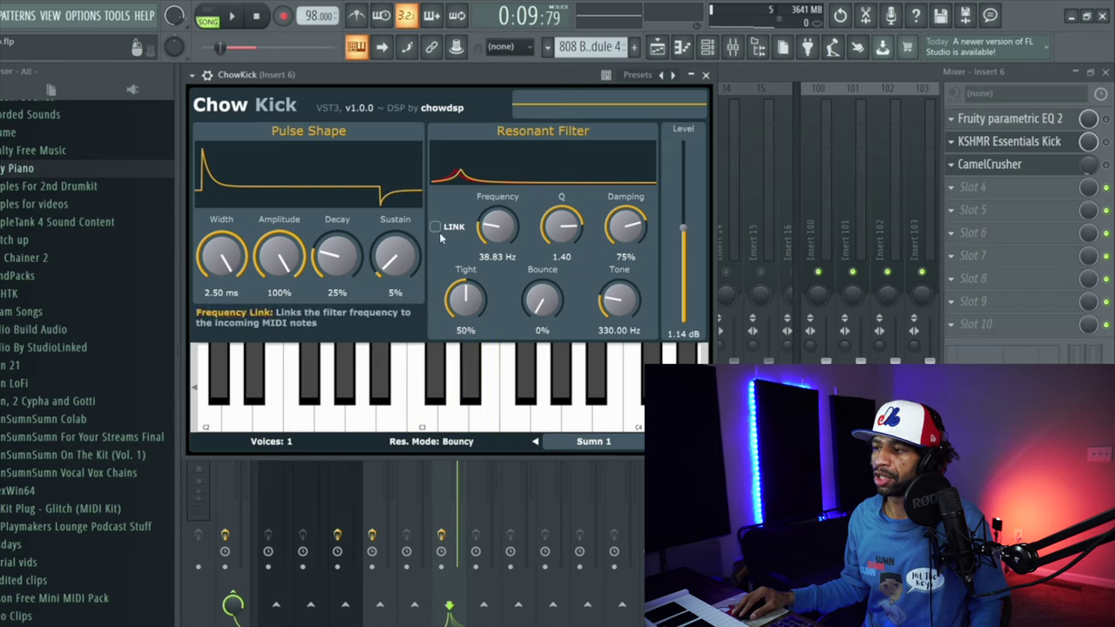
Step: Link Chow Kick's filter frequency to the played note and raise output to 12.35 dB
left_click(425, 410)
left_click(396, 416)
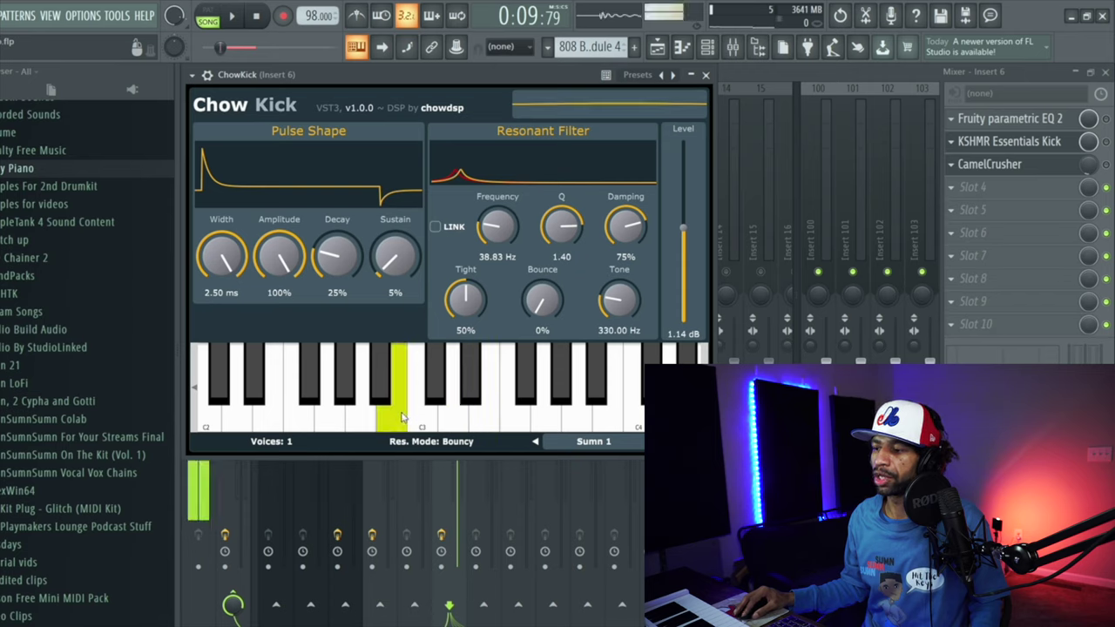
left_click(437, 226)
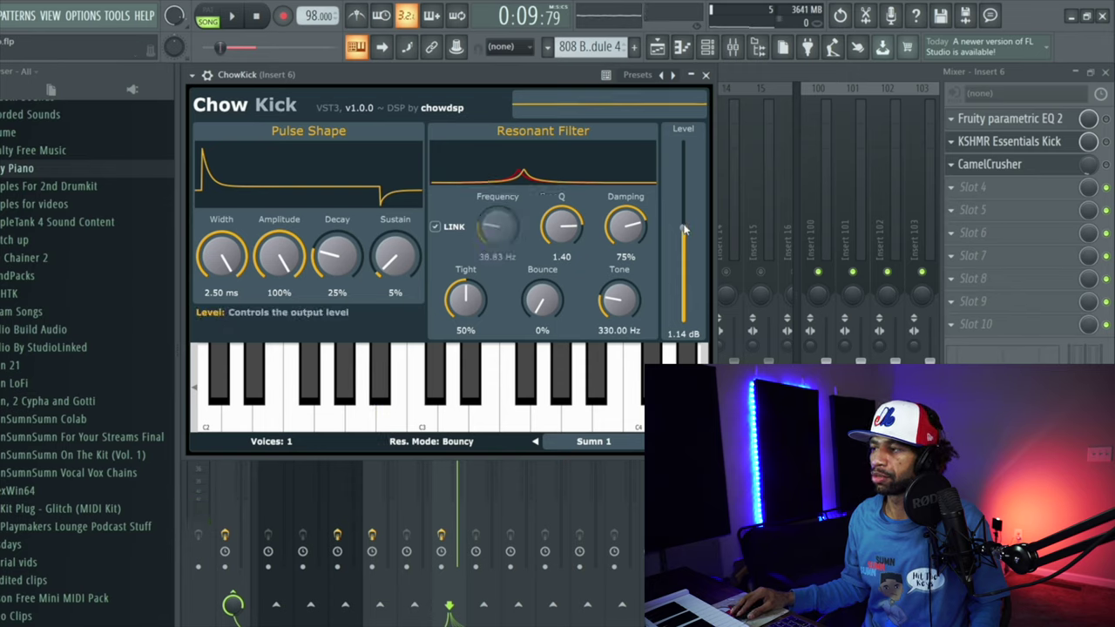
left_click_drag(684, 229, 684, 212)
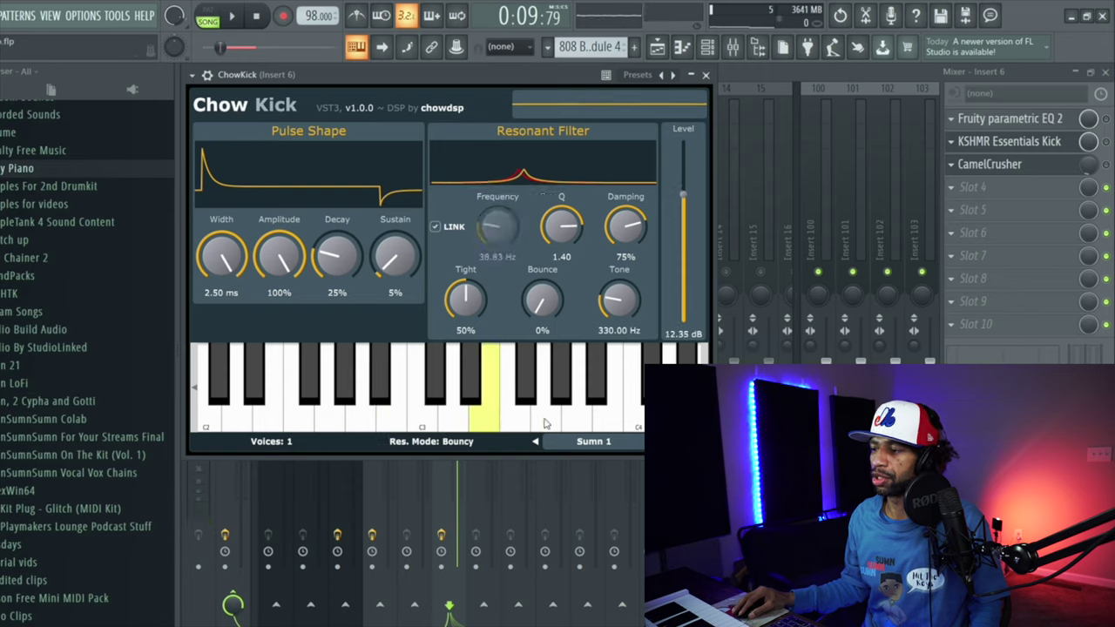
Step: Audition the kick on low notes down toward C2 and open the preset list
left_click_drag(624, 419, 240, 423)
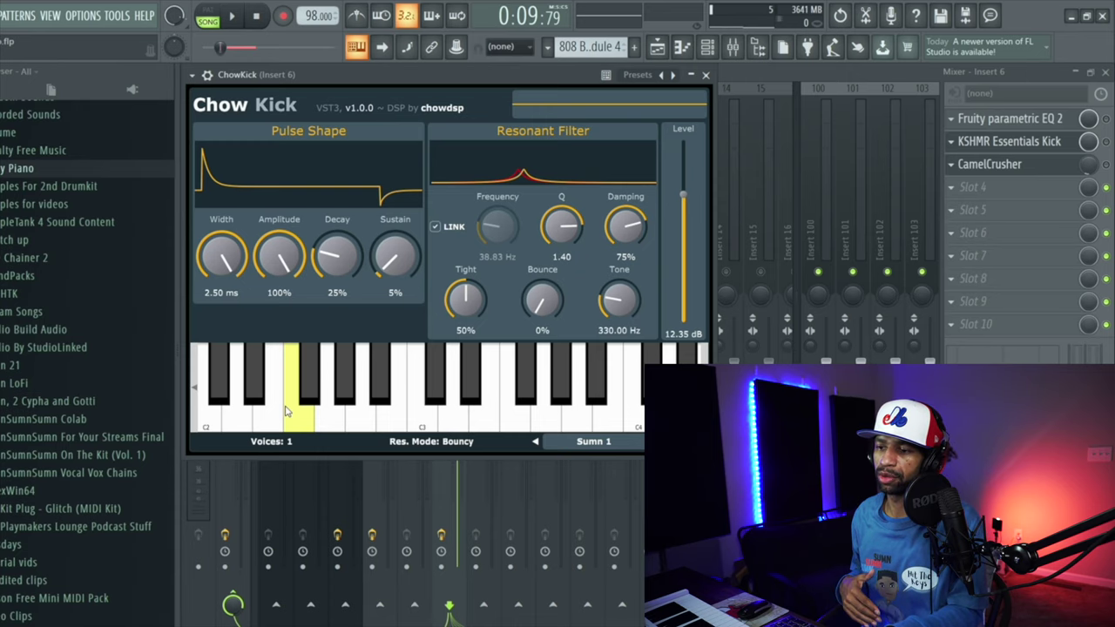
left_click(288, 412)
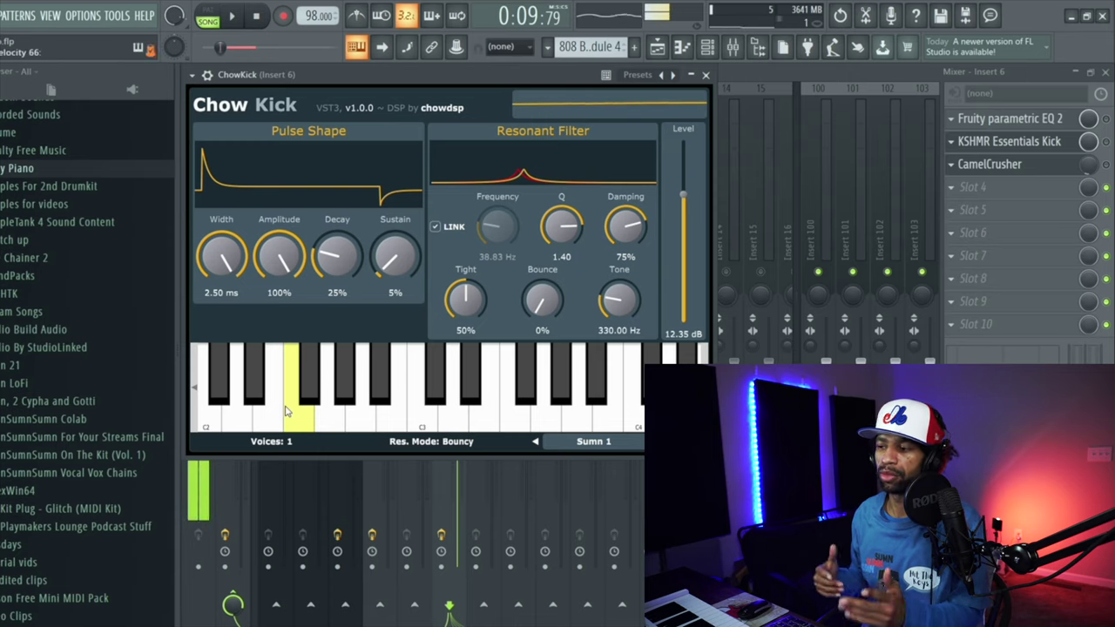
left_click(615, 442)
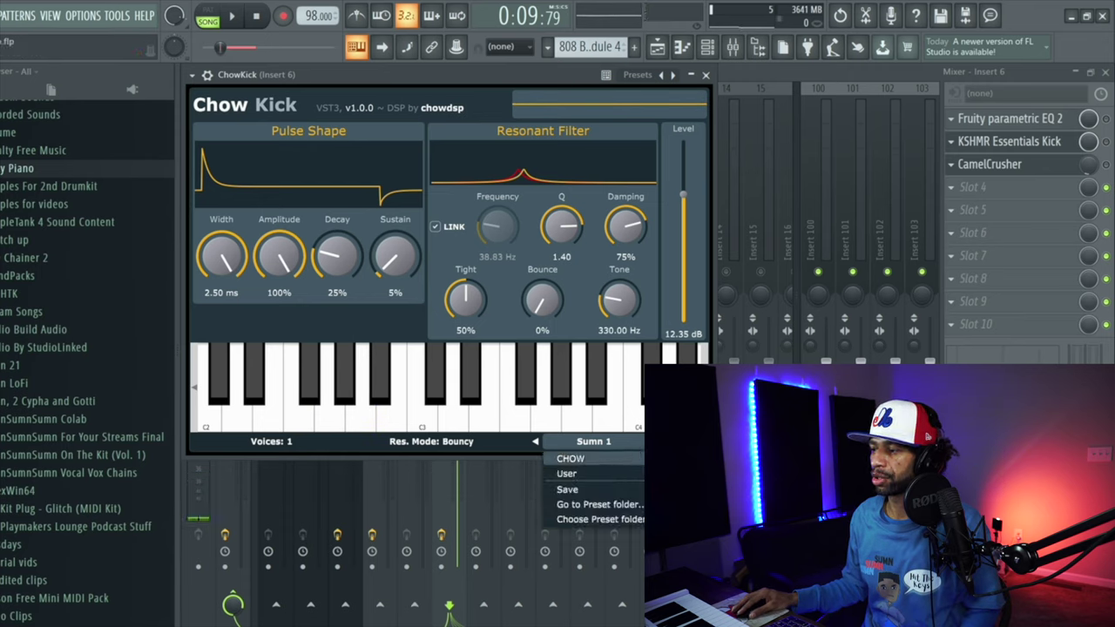
Step: Load the Default preset, restart playback, and try Bouncy with its output turned up
left_click(688, 459)
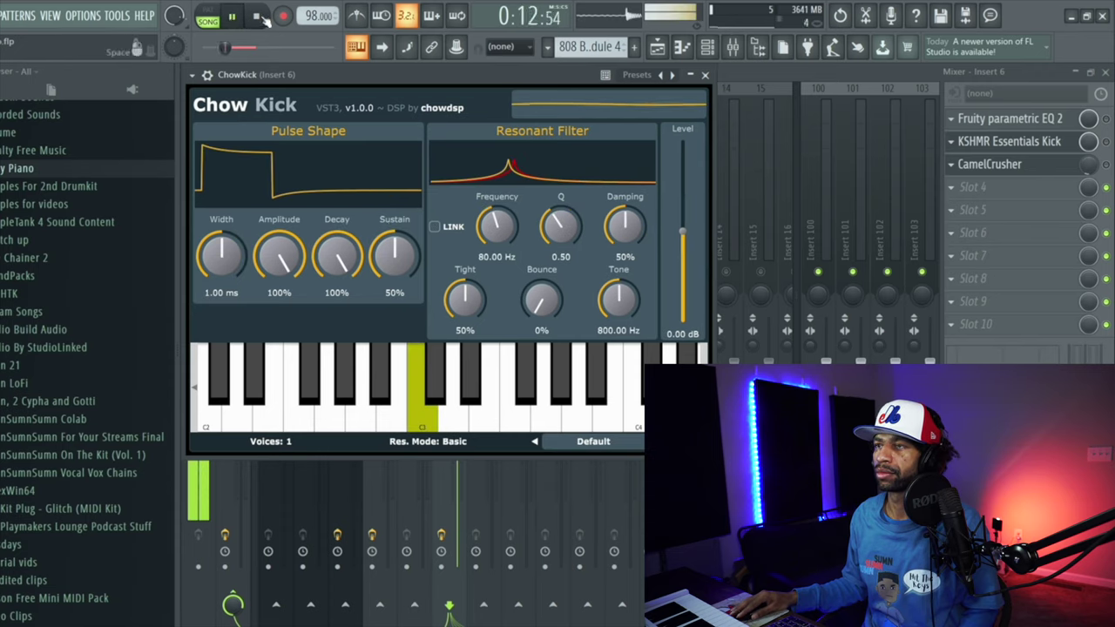
left_click(259, 17)
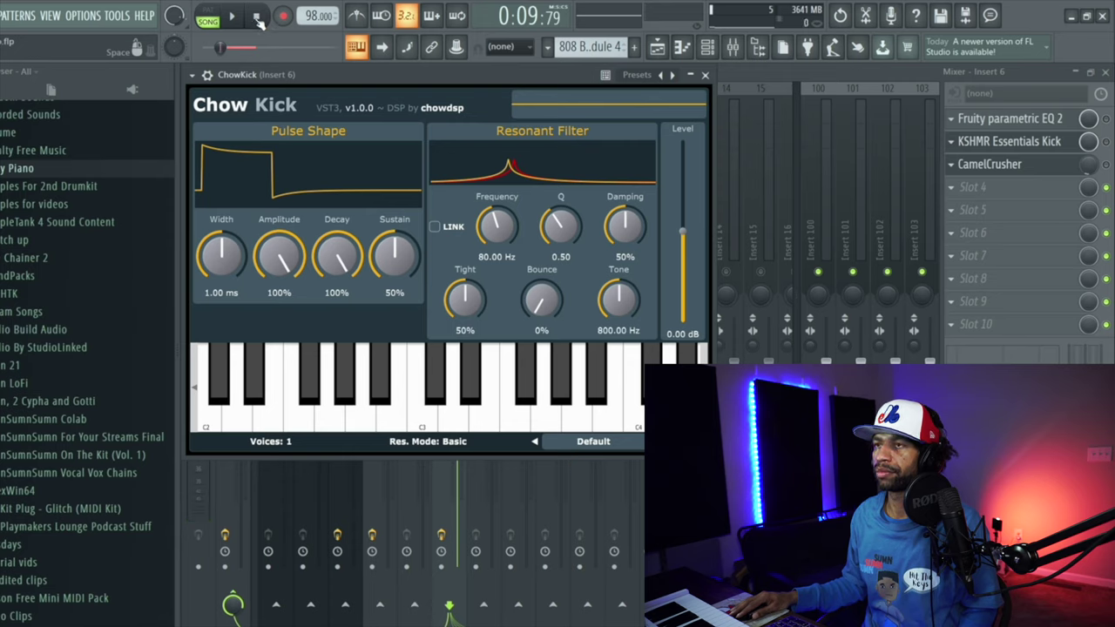
left_click(233, 17)
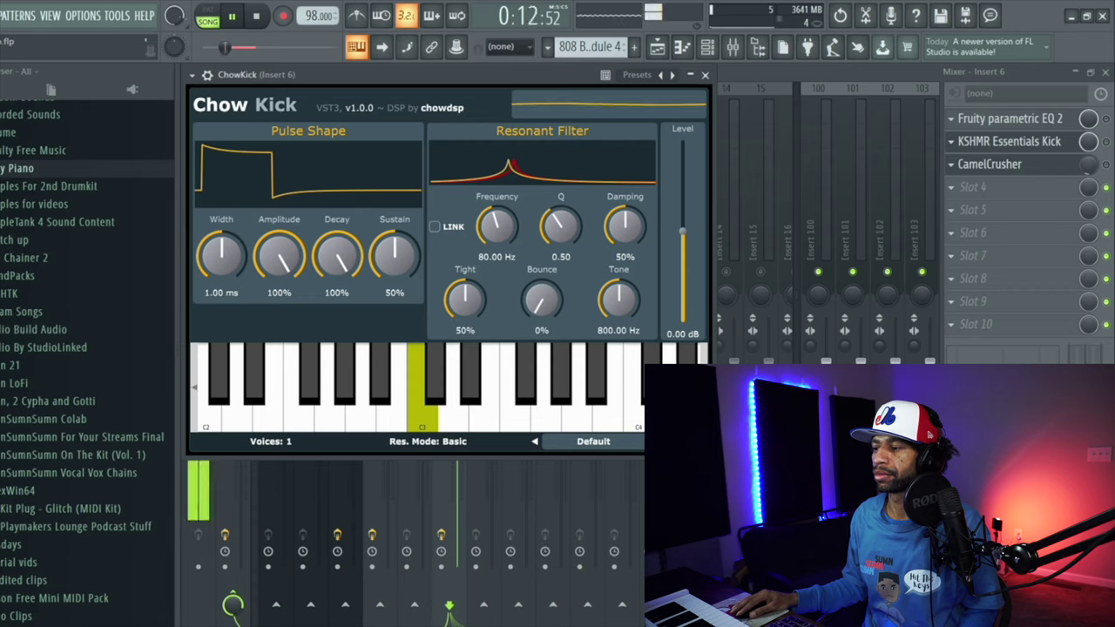
left_click(534, 441)
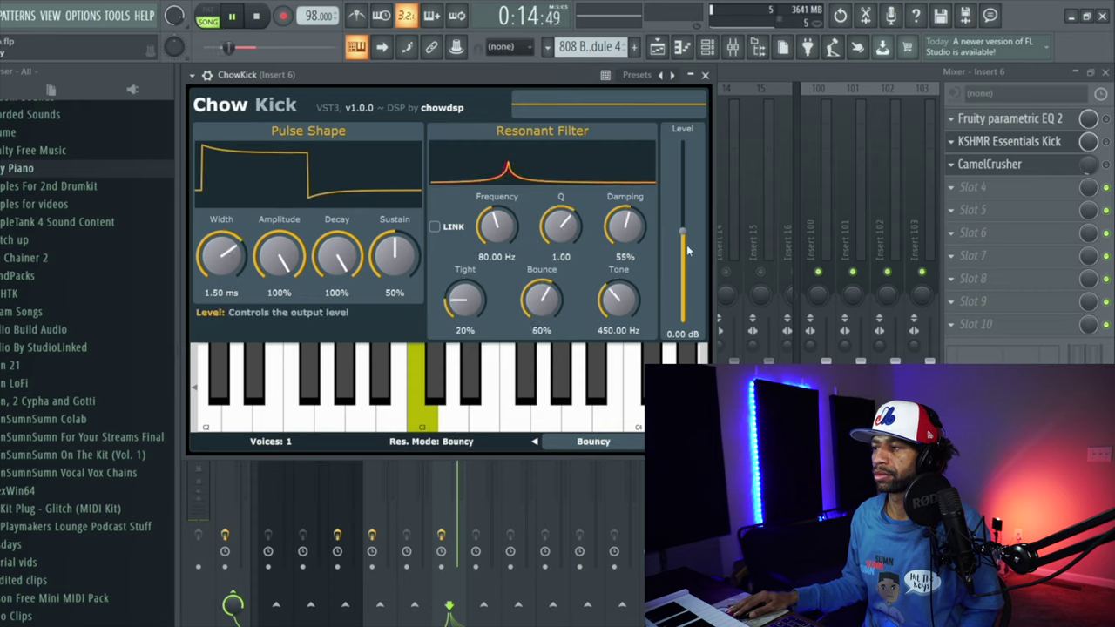
left_click_drag(687, 251, 683, 207)
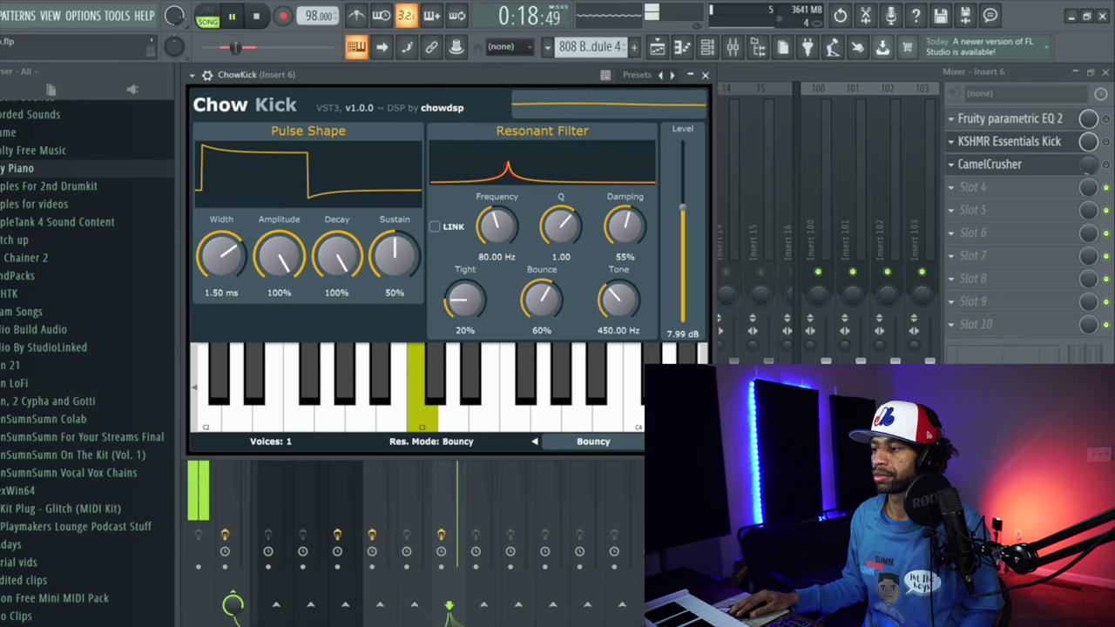
Step: Try Tight, settle on Wonky Synth at 6.96 dB output, then load the Sumn 1 user preset
left_click(533, 441)
left_click_drag(681, 225, 684, 235)
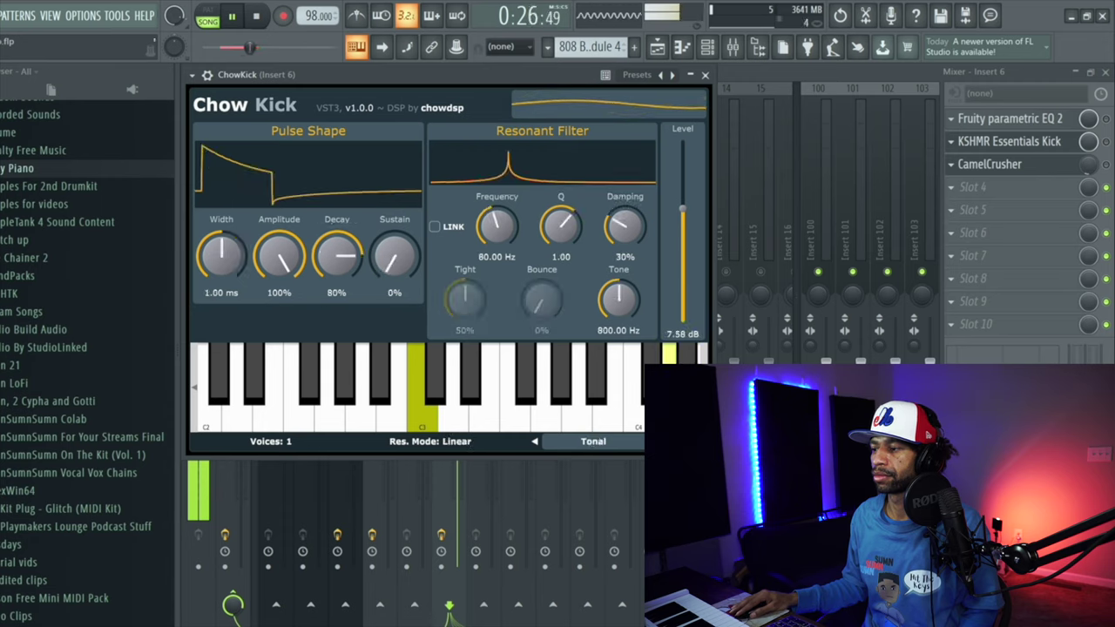
left_click(652, 441)
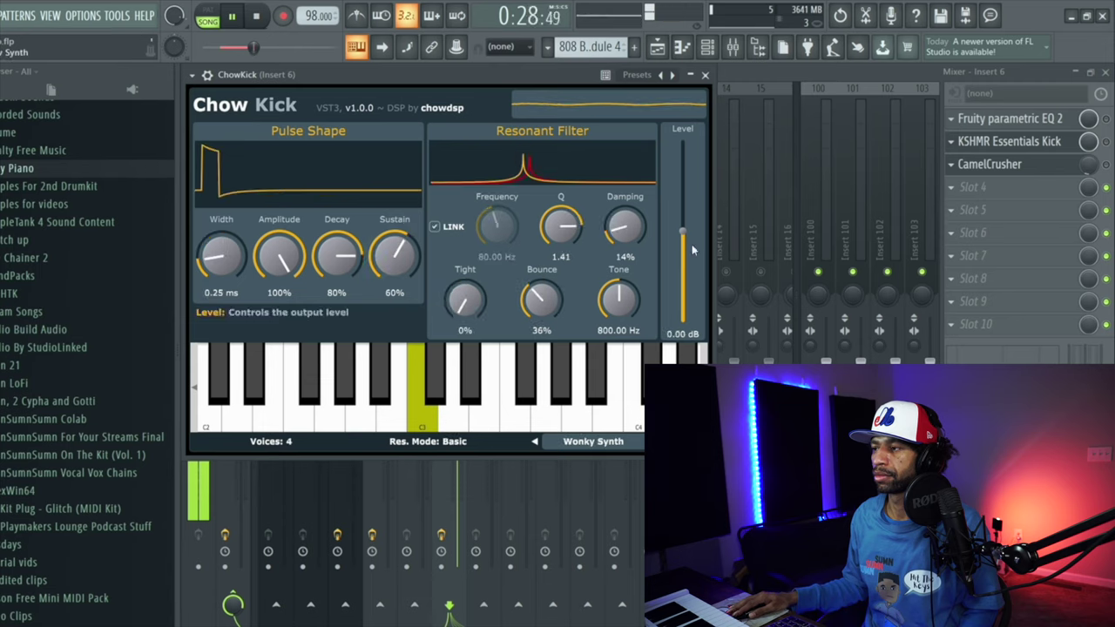
left_click_drag(682, 231, 682, 212)
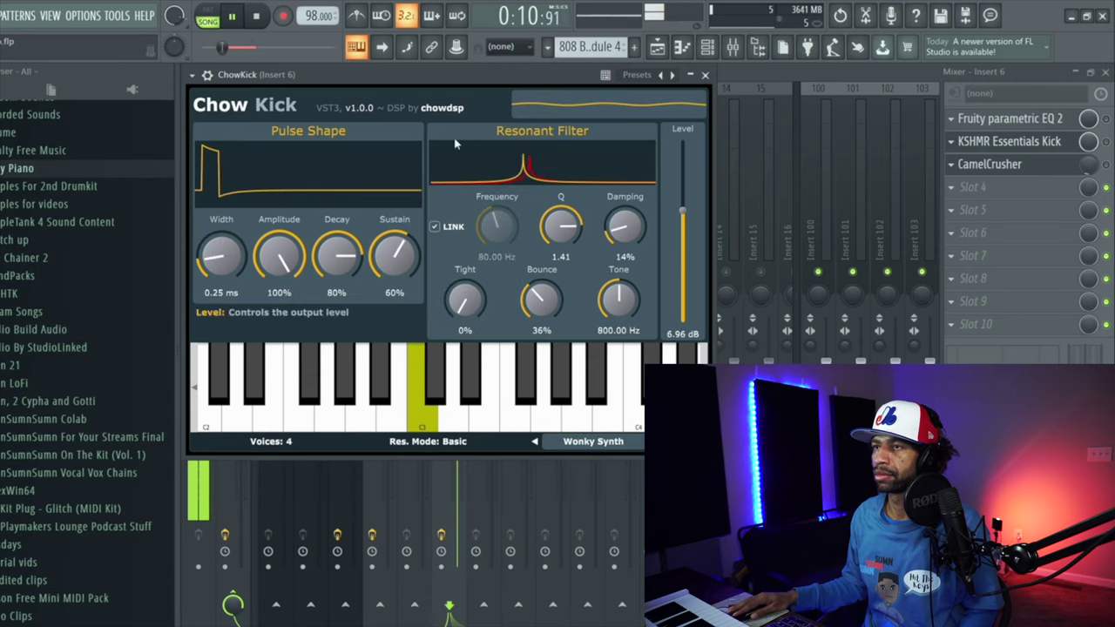
left_click(259, 17)
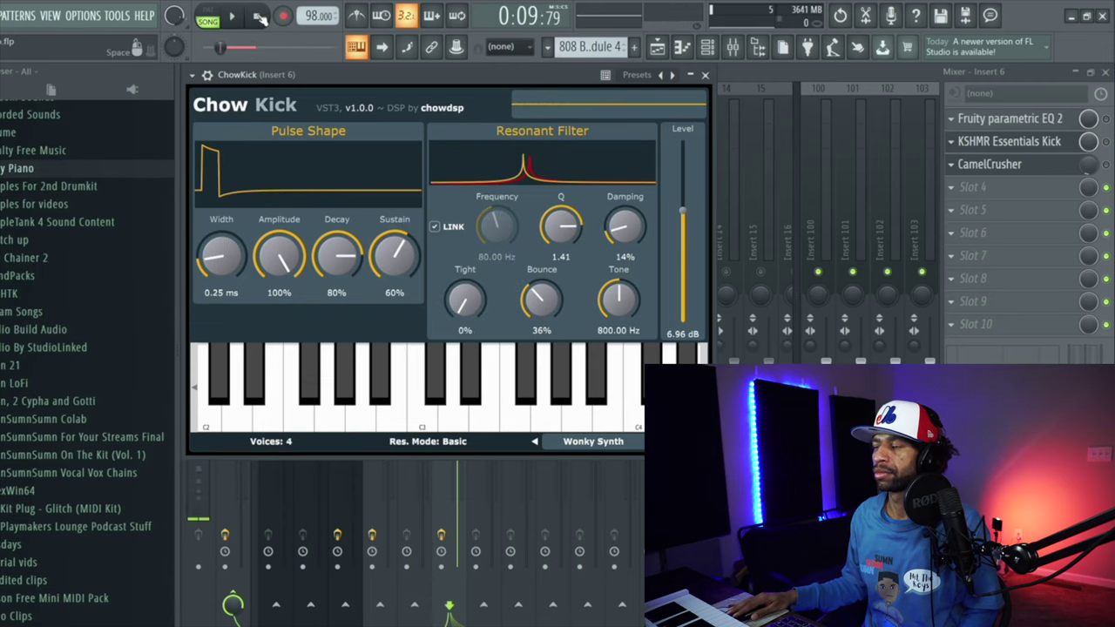
left_click(628, 445)
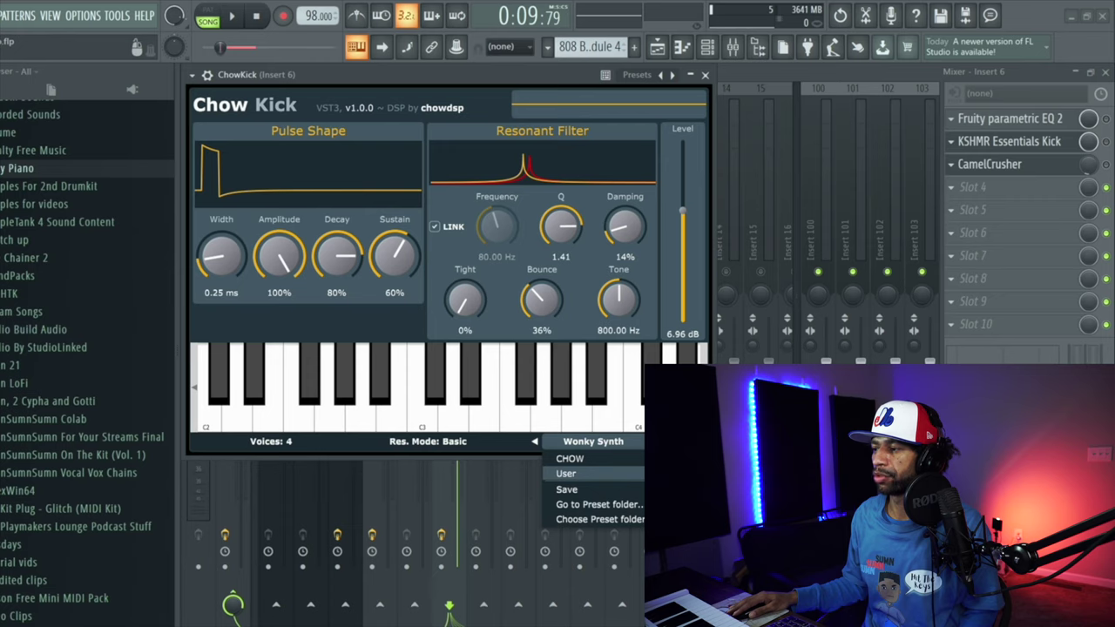
left_click(679, 473)
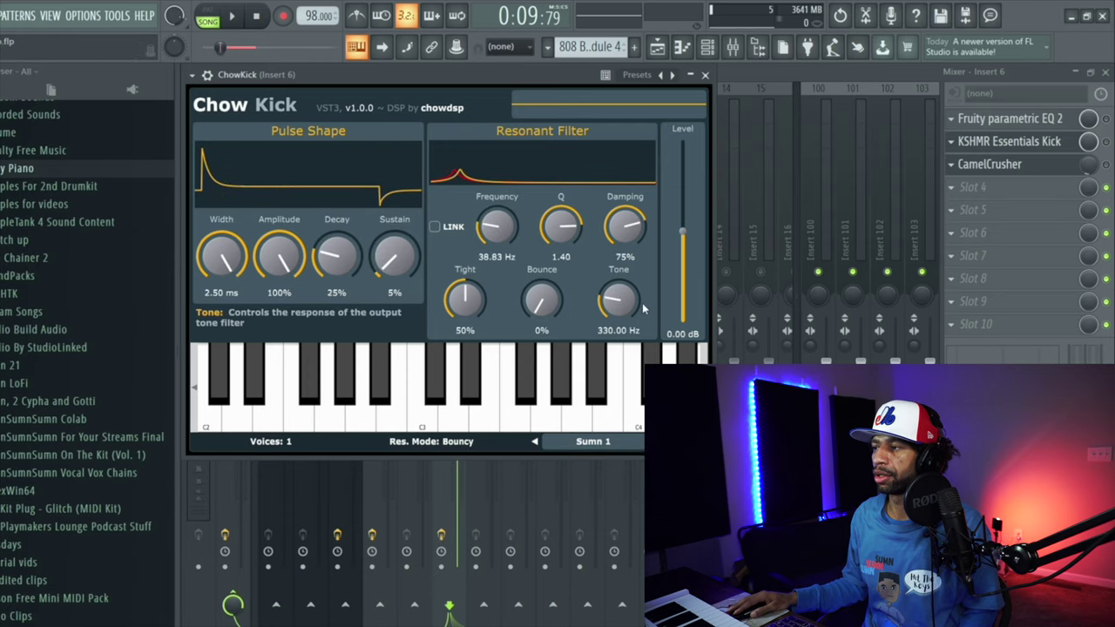
Step: Play the song while stepping through the saved Sumn presets, raising each new preset's output
scroll(683, 233, "up", 1)
scroll(684, 234, "up", 5)
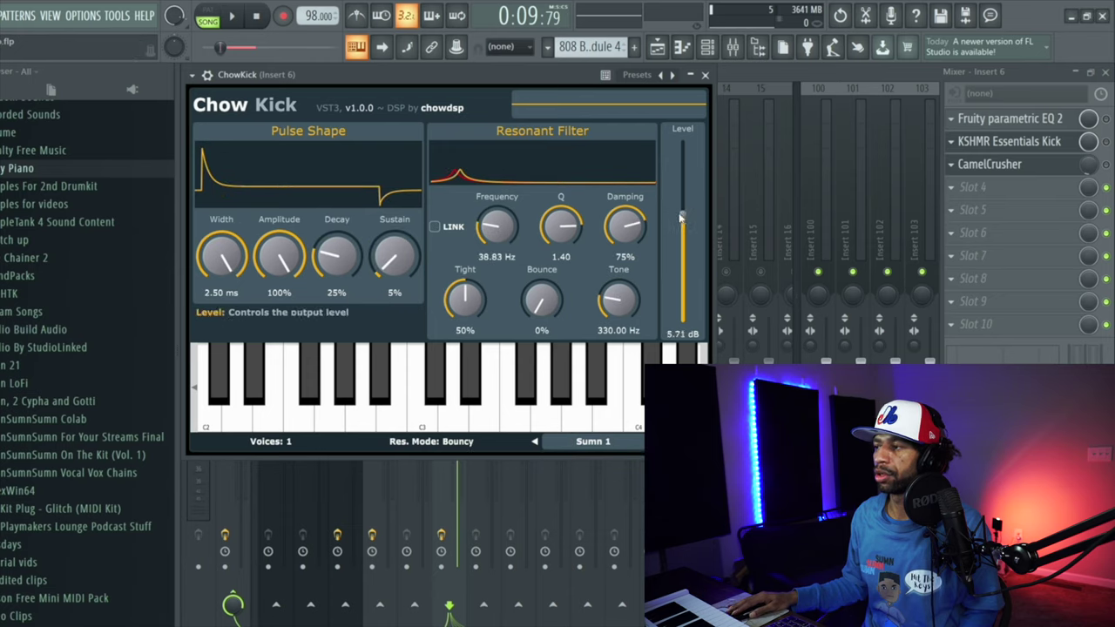
left_click(236, 16)
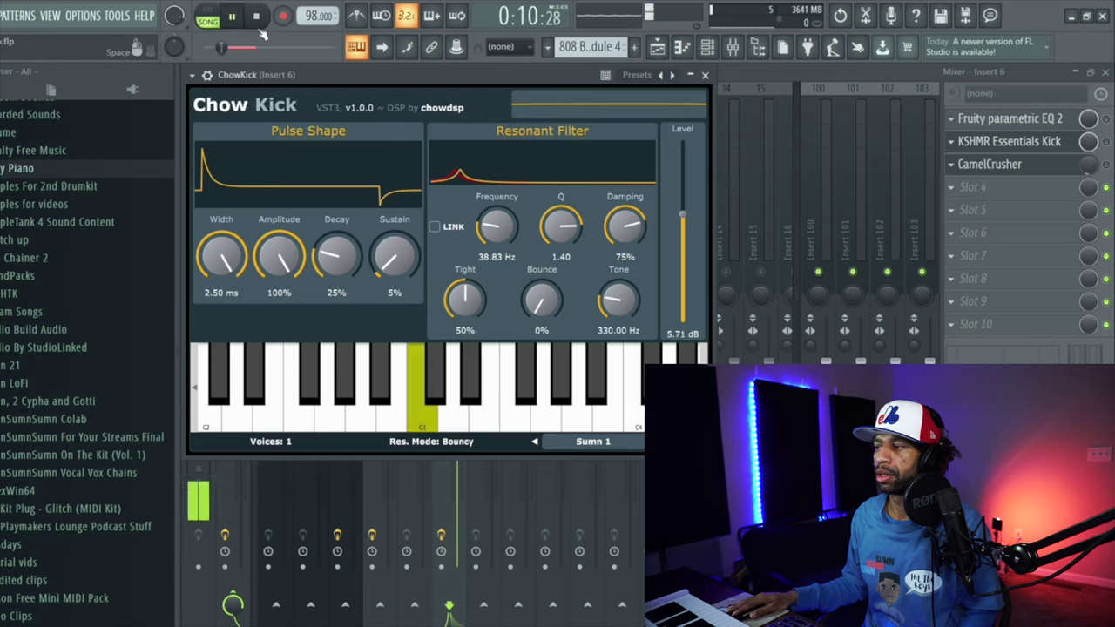
scroll(684, 209, "up", 2)
scroll(684, 209, "up", 1)
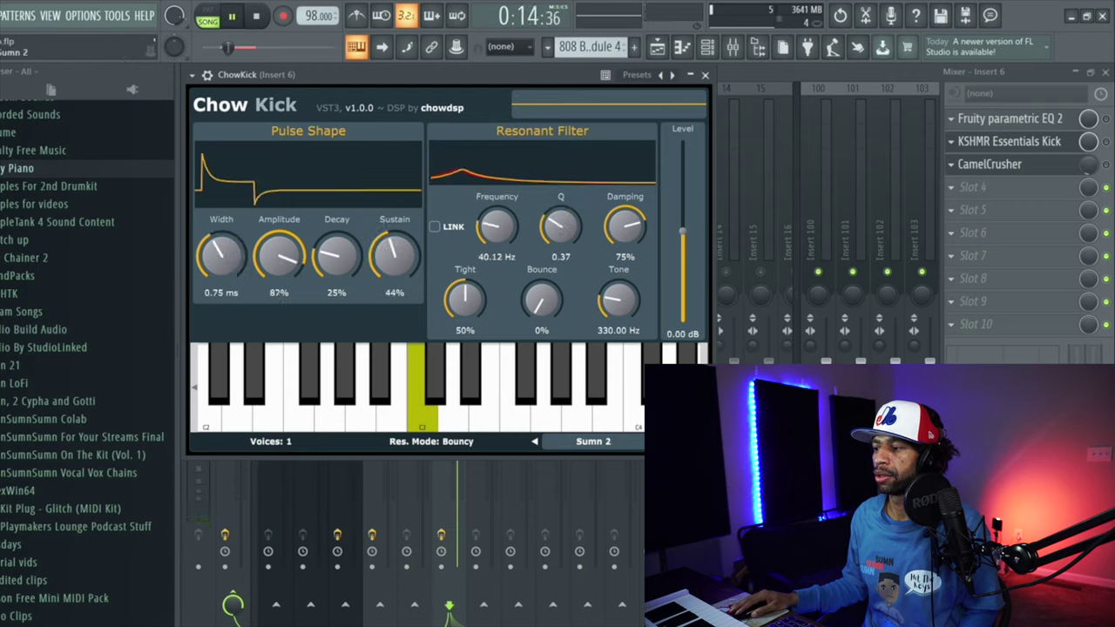
scroll(683, 216, "up", 4)
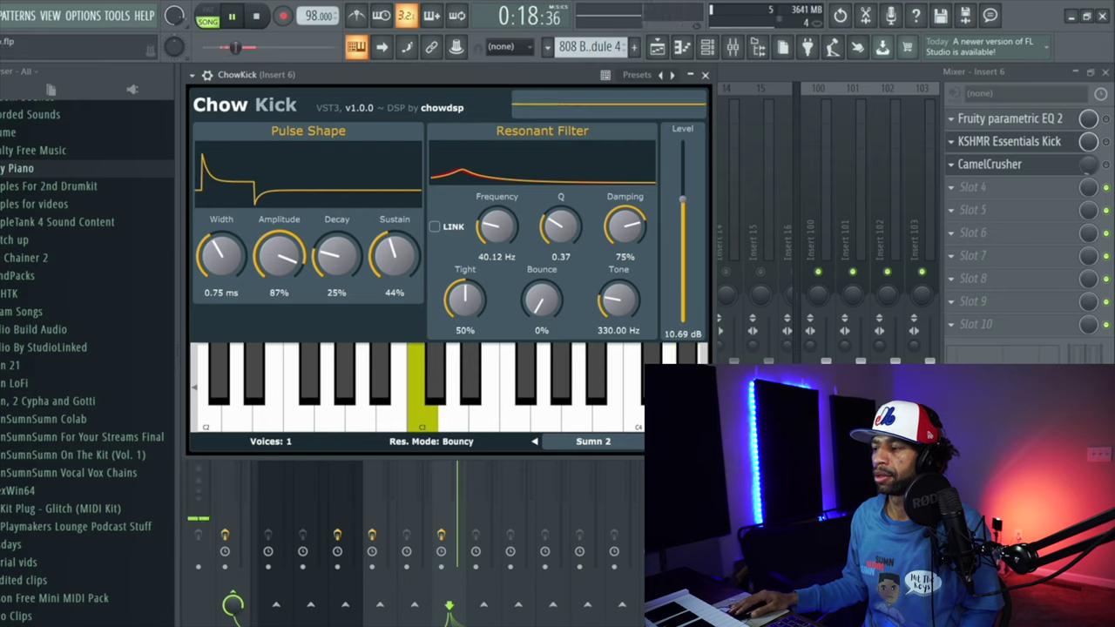
left_click_drag(683, 234, 684, 215)
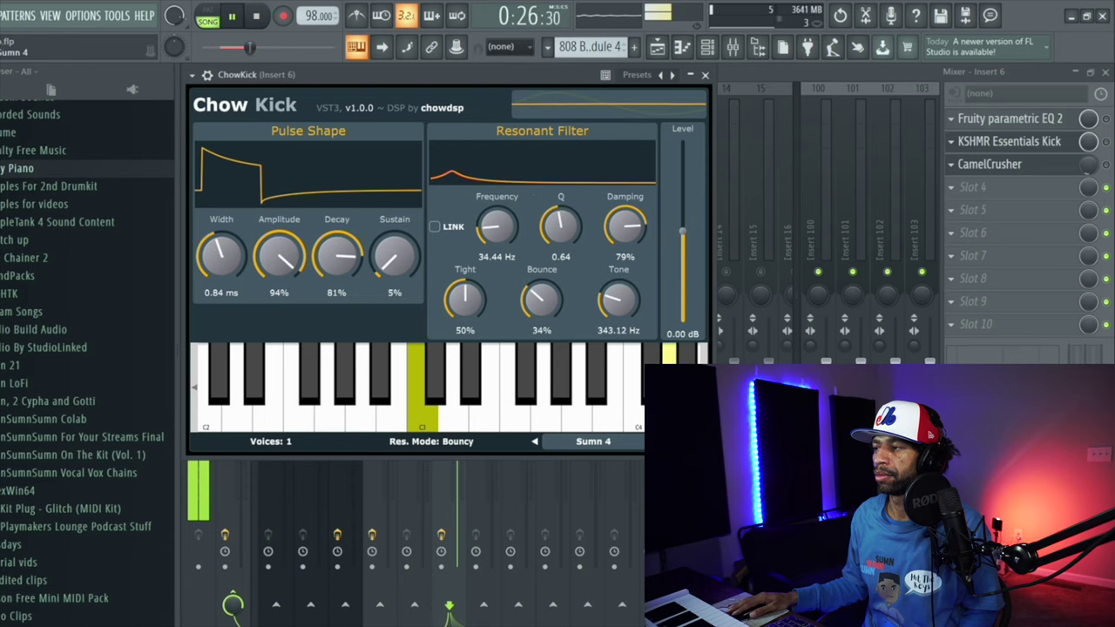
Step: End on Sumn 5 with output raised to 13.81 dB, then stop playback
left_click_drag(684, 234, 683, 193)
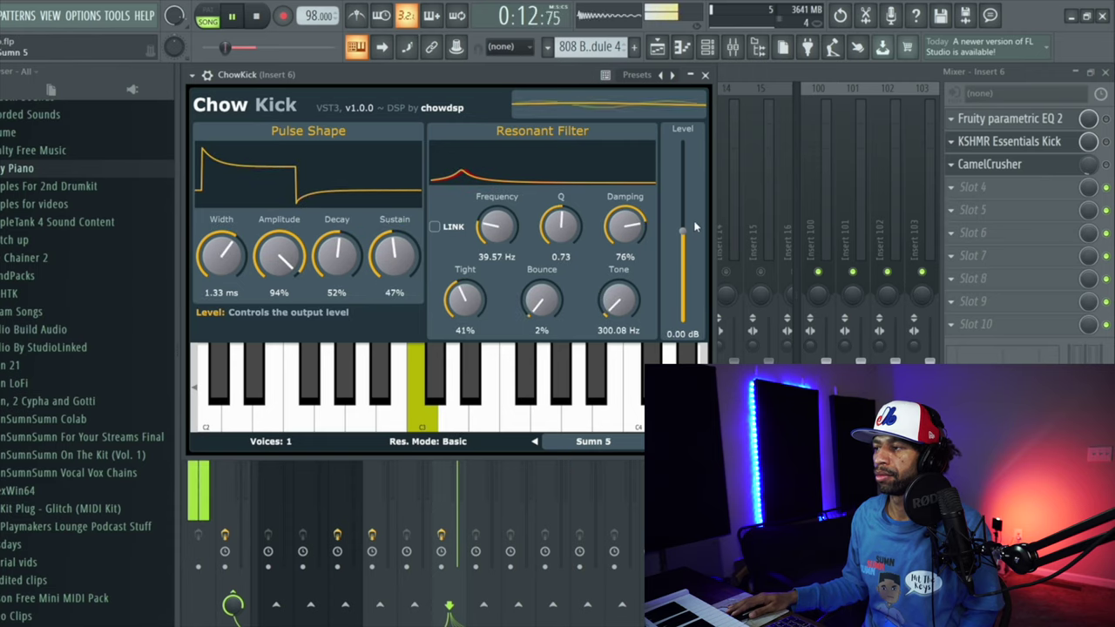
left_click_drag(683, 237, 684, 194)
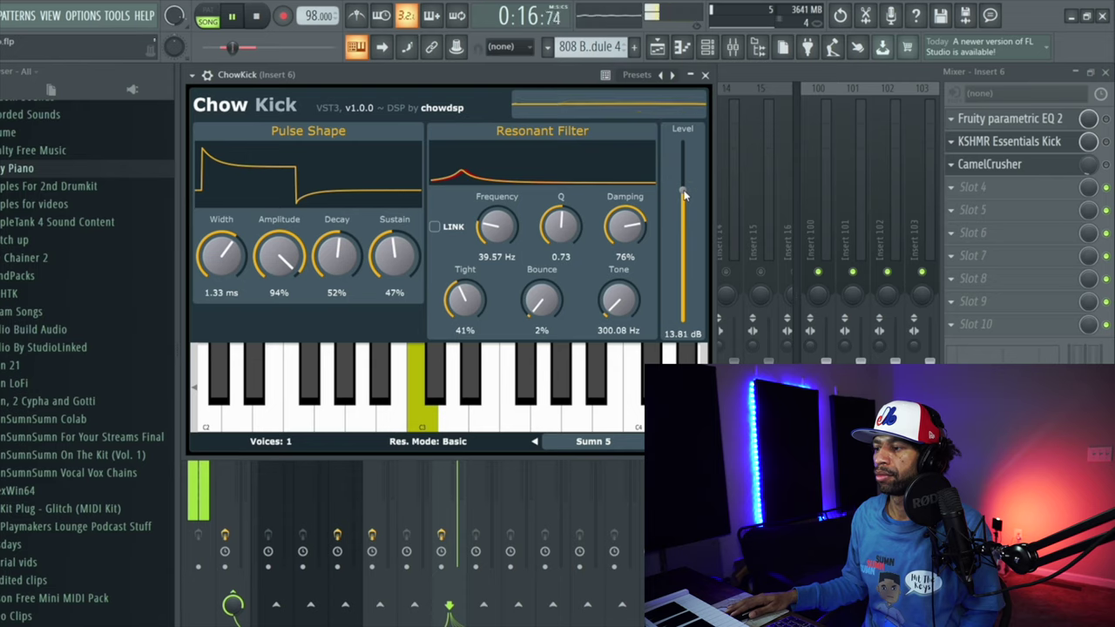
left_click(258, 17)
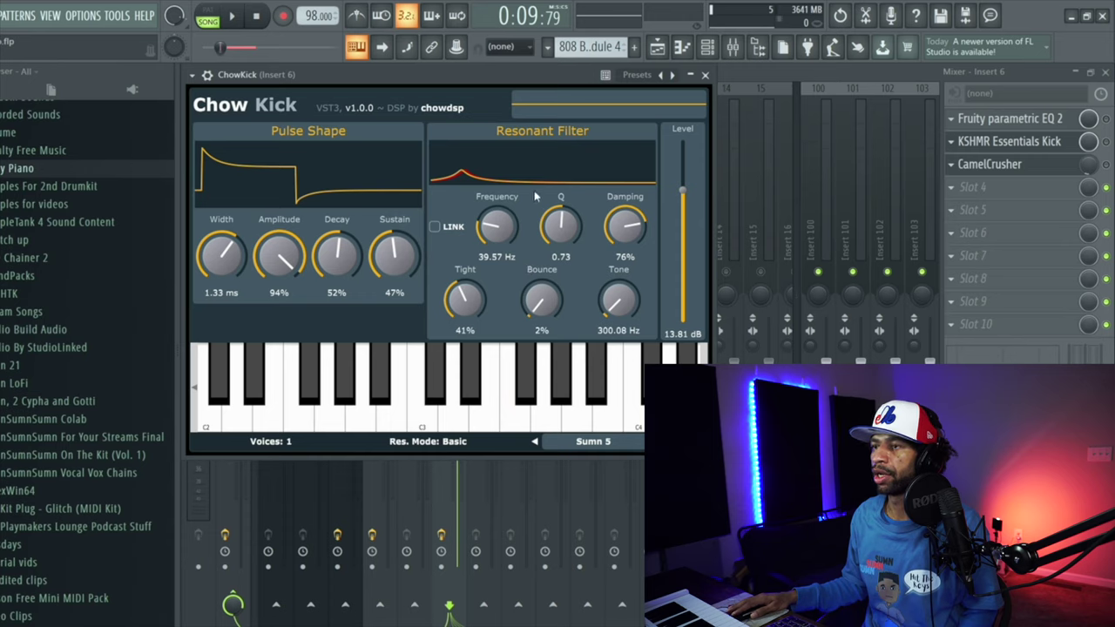
left_click(600, 442)
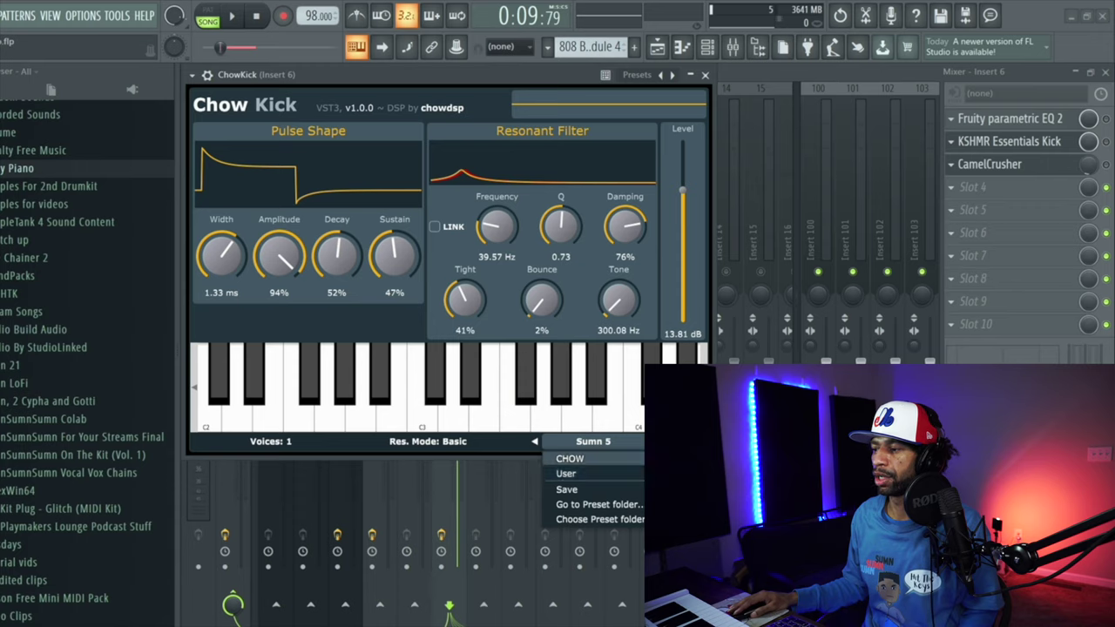
Step: Reload the Default preset, raise its output level, and increase the filter damping
key("Return")
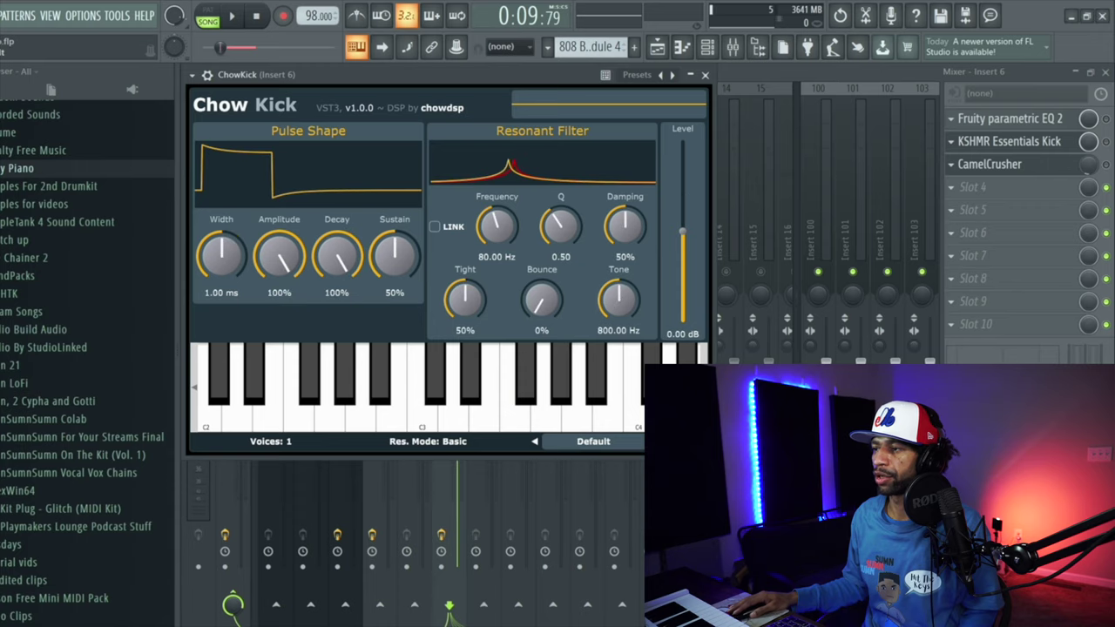
left_click_drag(682, 232, 679, 204)
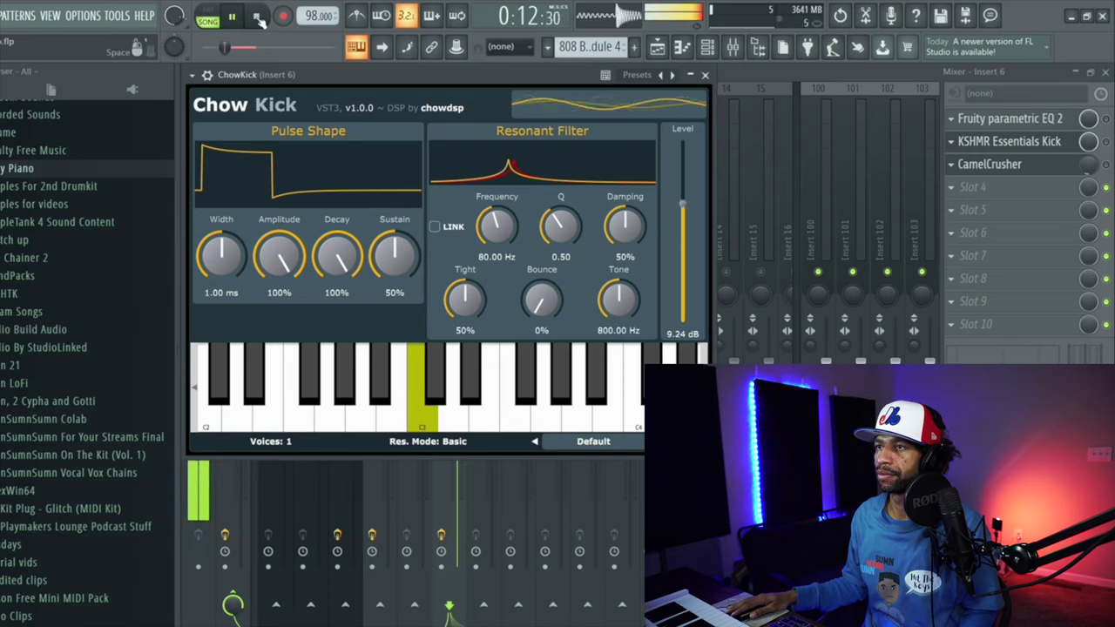
left_click(257, 17)
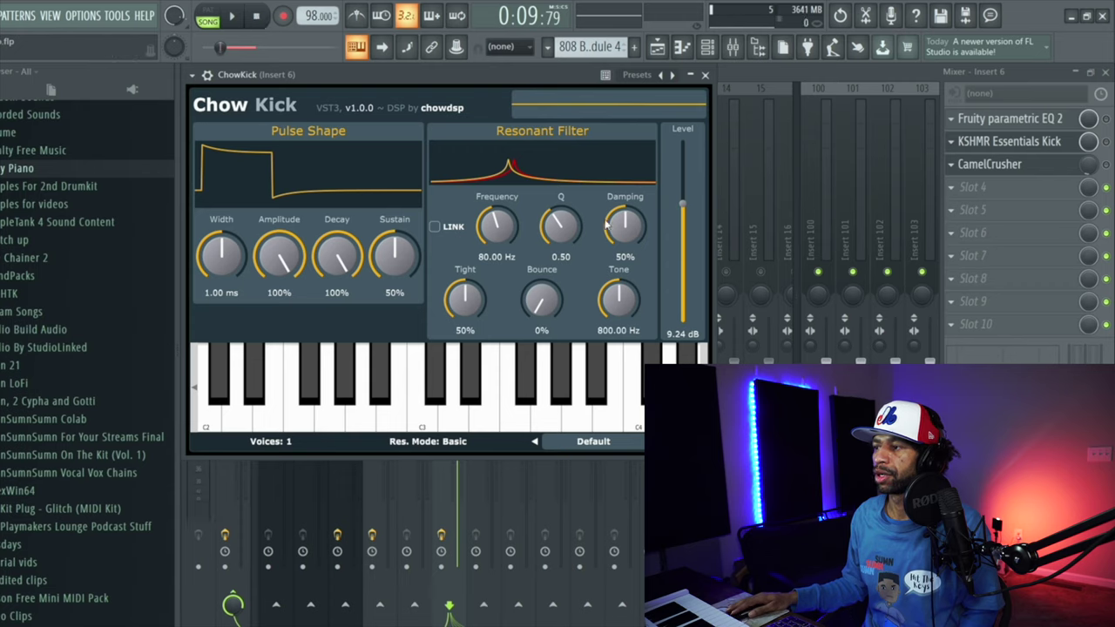
left_click_drag(618, 227, 621, 213)
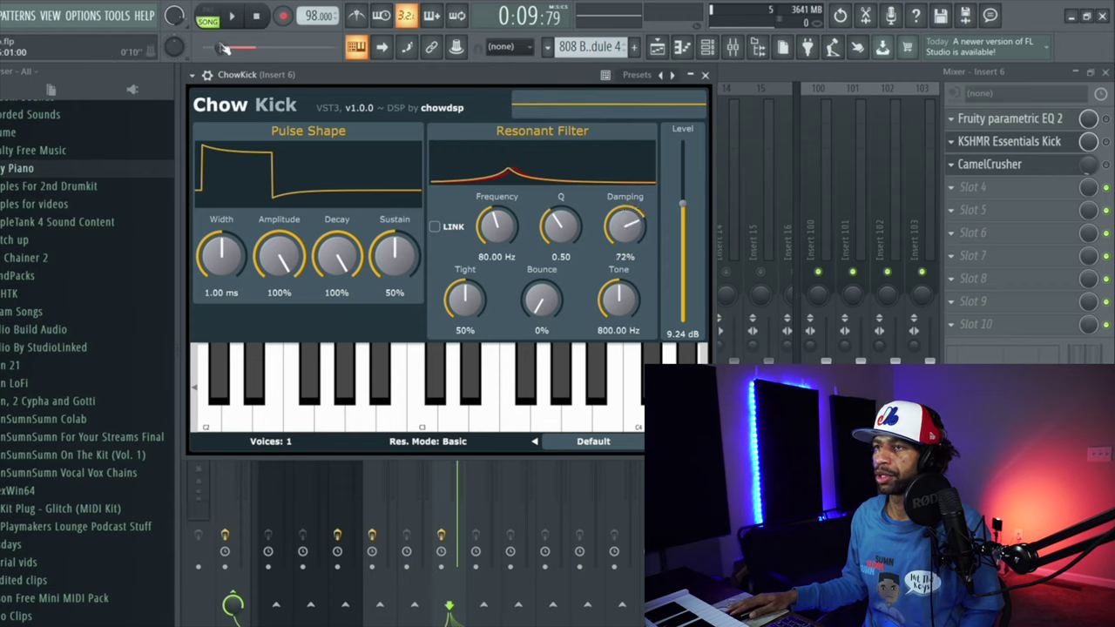
left_click(233, 17)
left_click(258, 18)
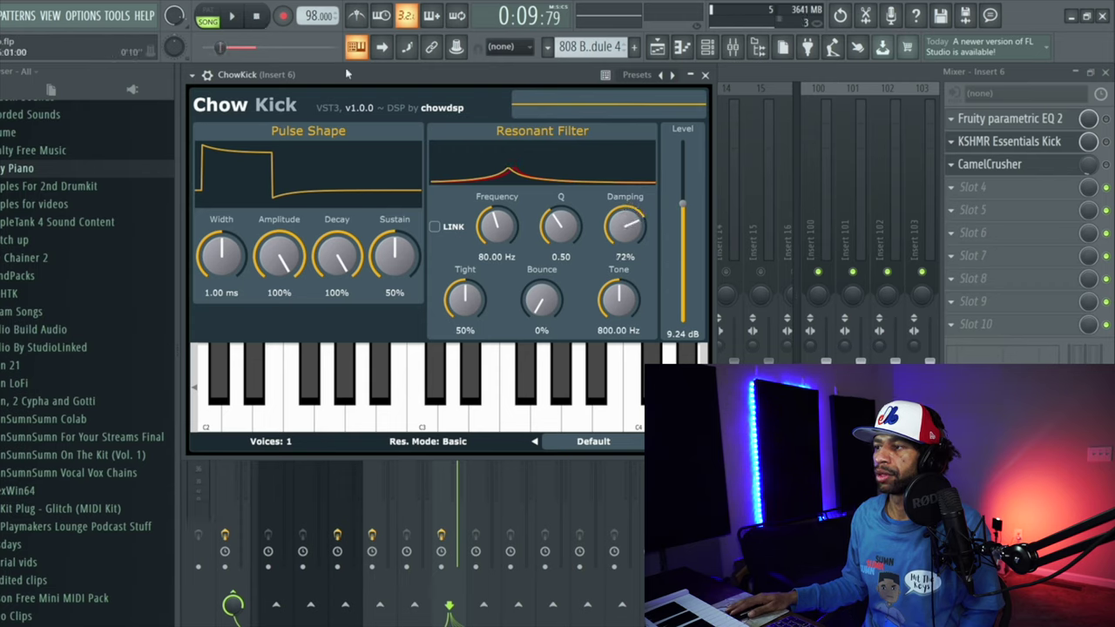
Step: Lower the filter Frequency to 44.57 Hz and Q to 0.36, auditioning between changes
left_click_drag(494, 225, 493, 237)
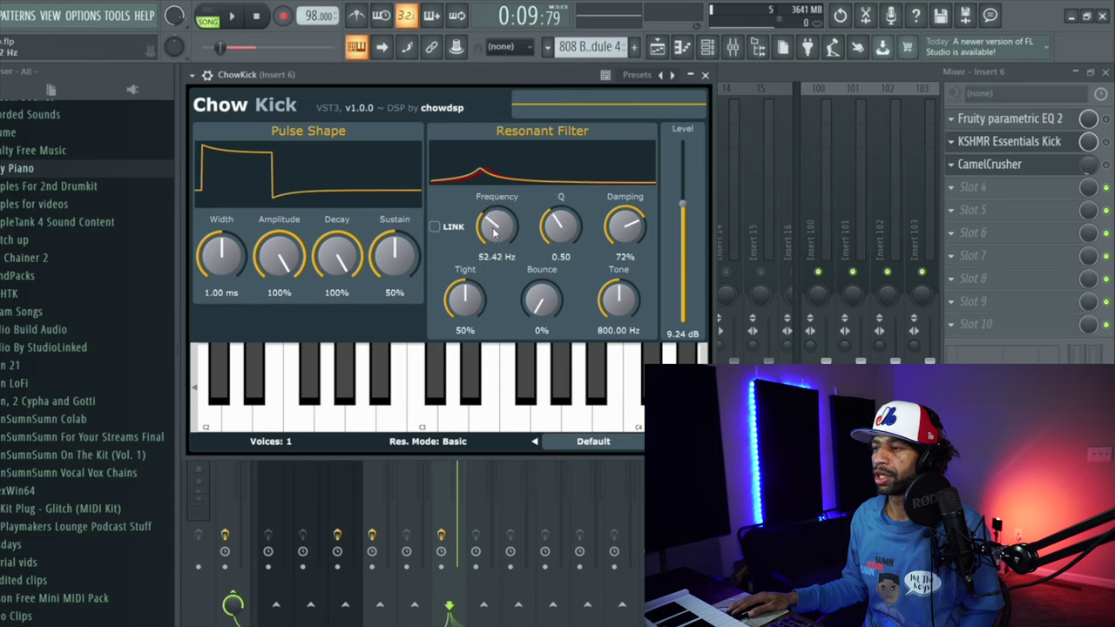
left_click(233, 16)
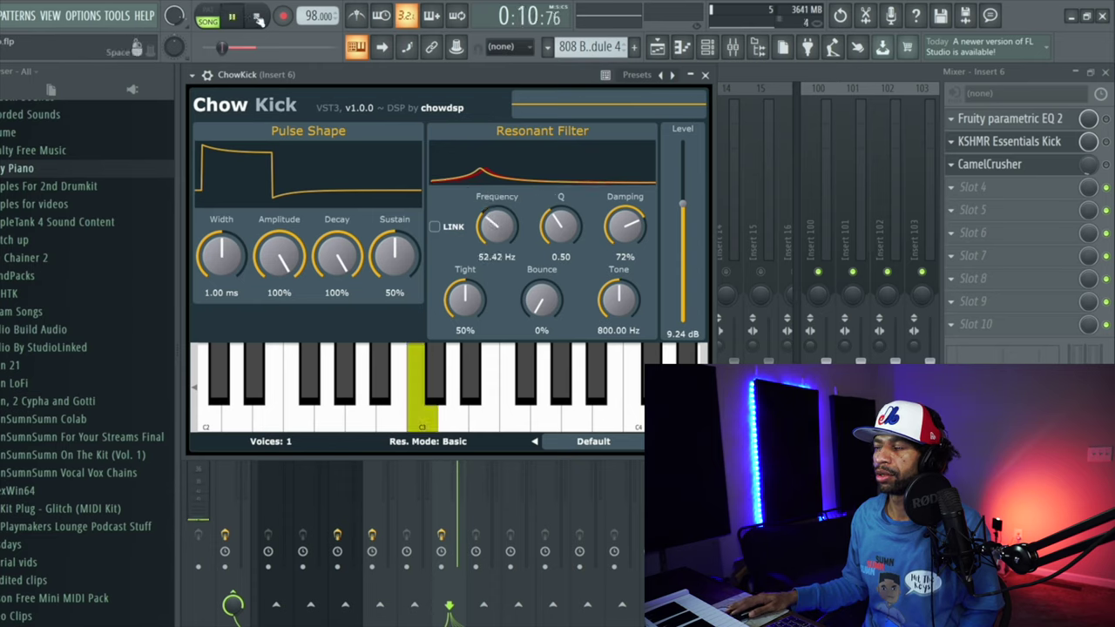
left_click(257, 17)
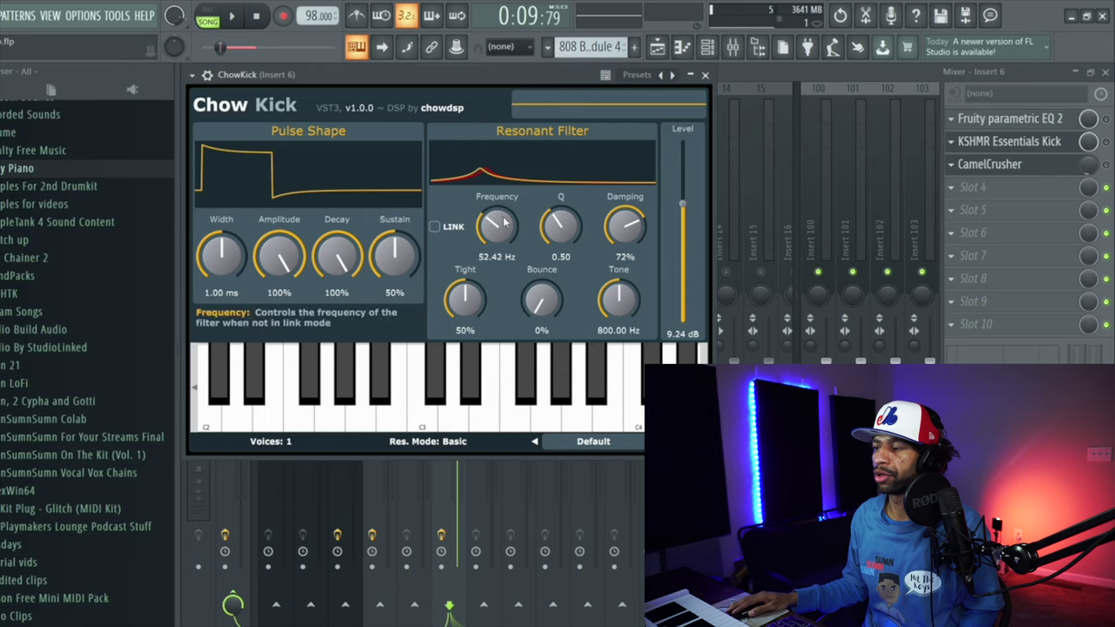
left_click_drag(493, 223, 493, 231)
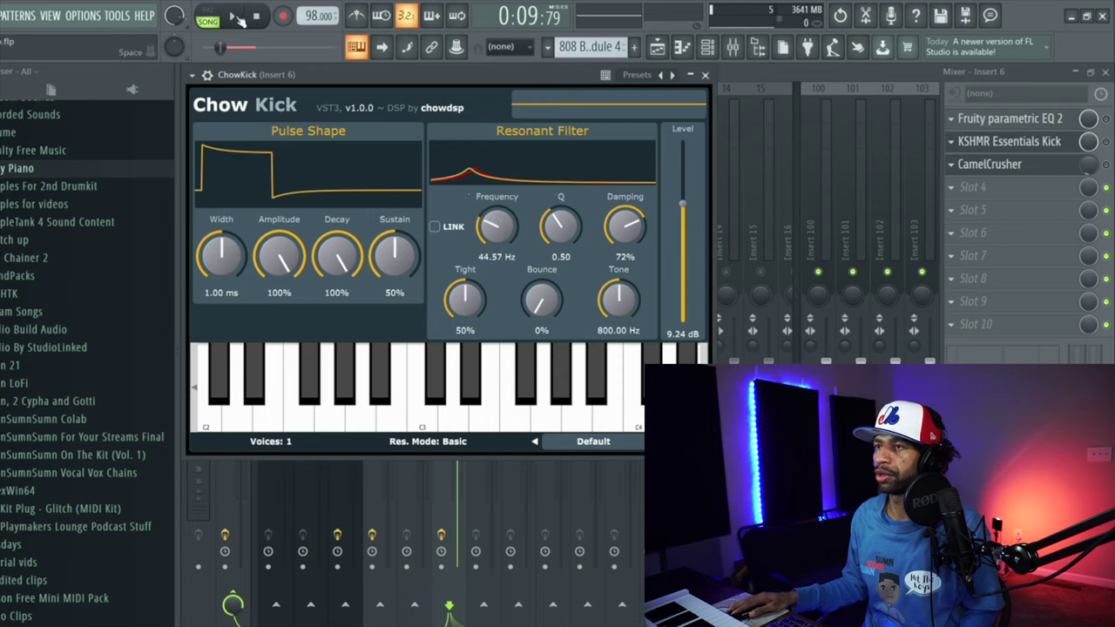
left_click(232, 17)
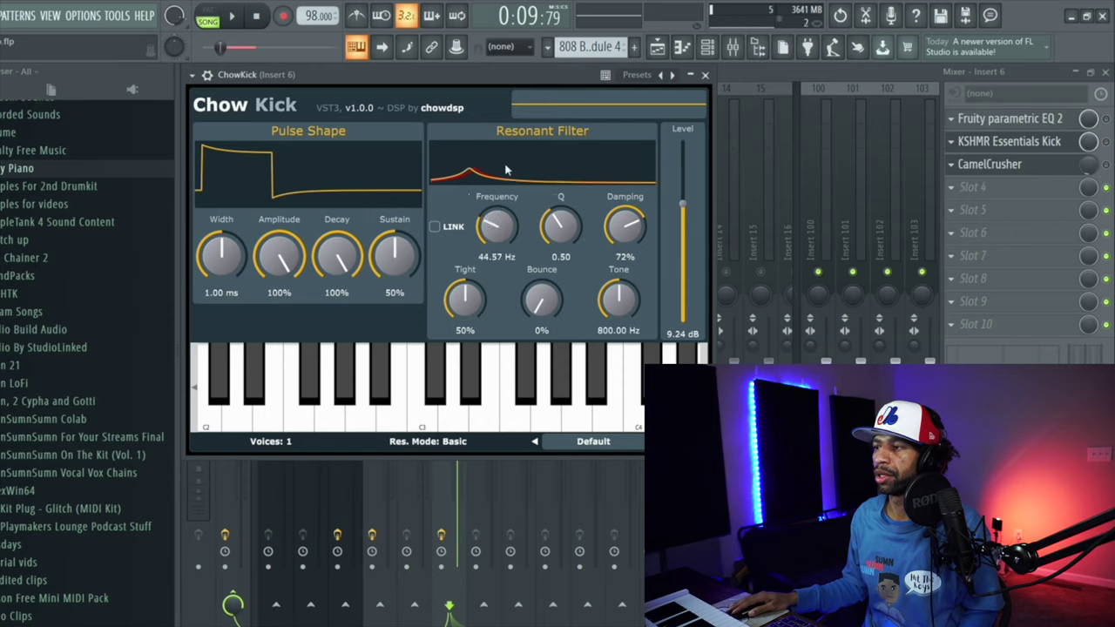
left_click_drag(550, 224, 548, 237)
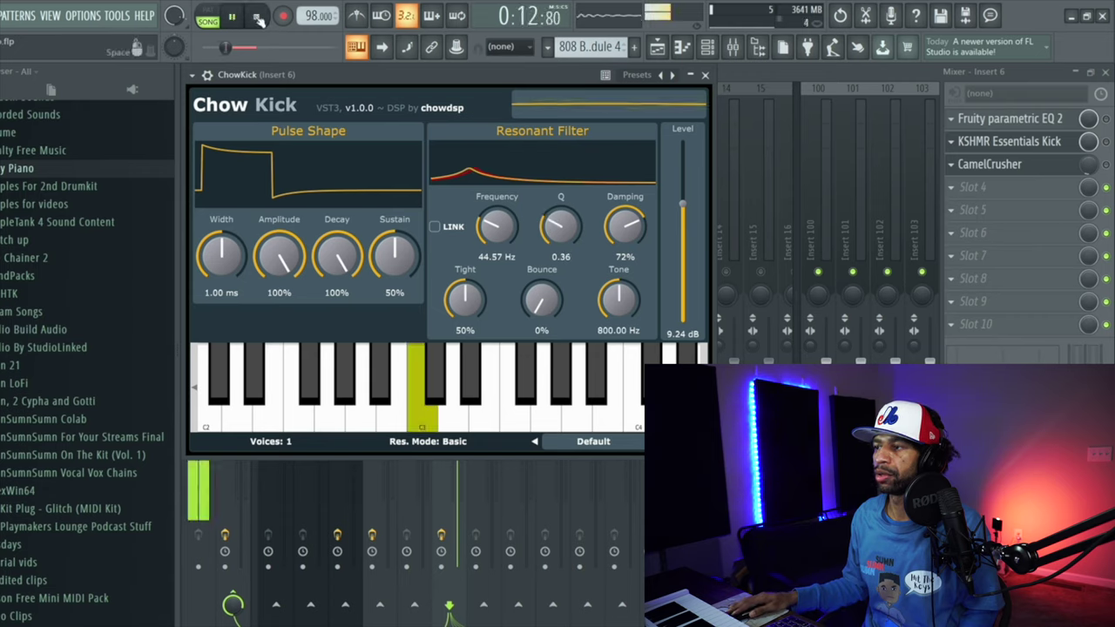
left_click(259, 17)
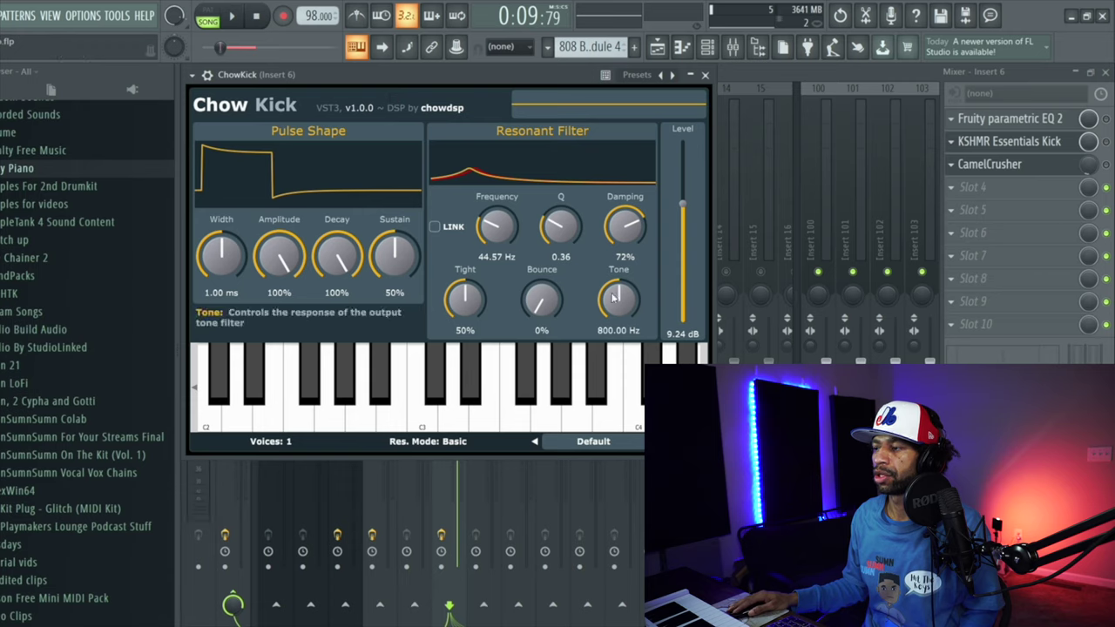
Step: Lower the filter Tone from 800 Hz to 373.85 Hz, auditioning the kick
left_click_drag(614, 298, 612, 311)
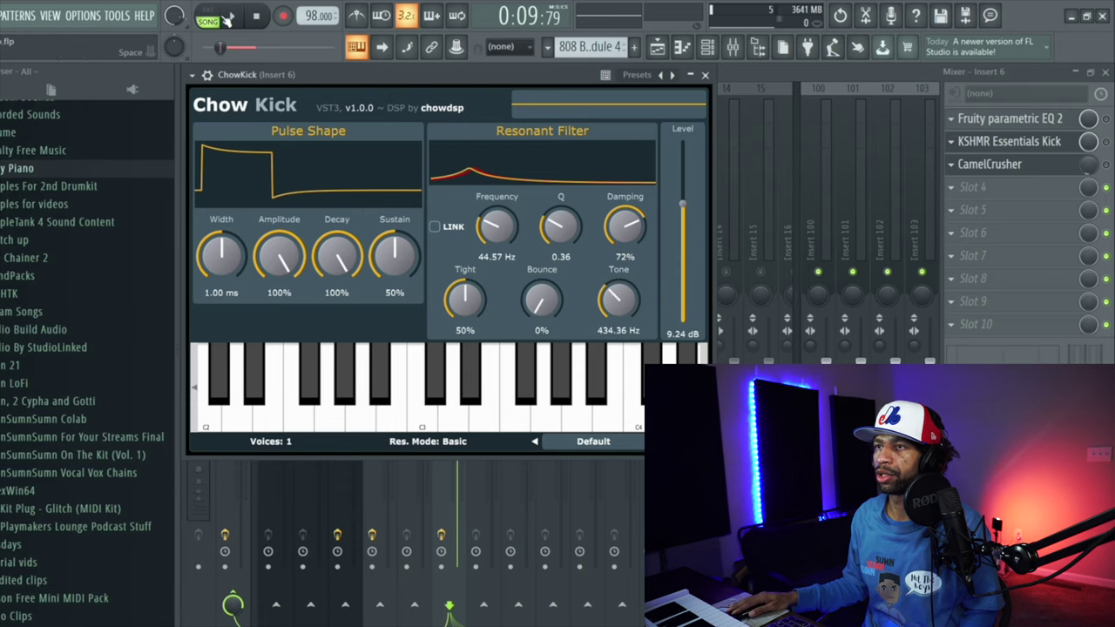
key("space")
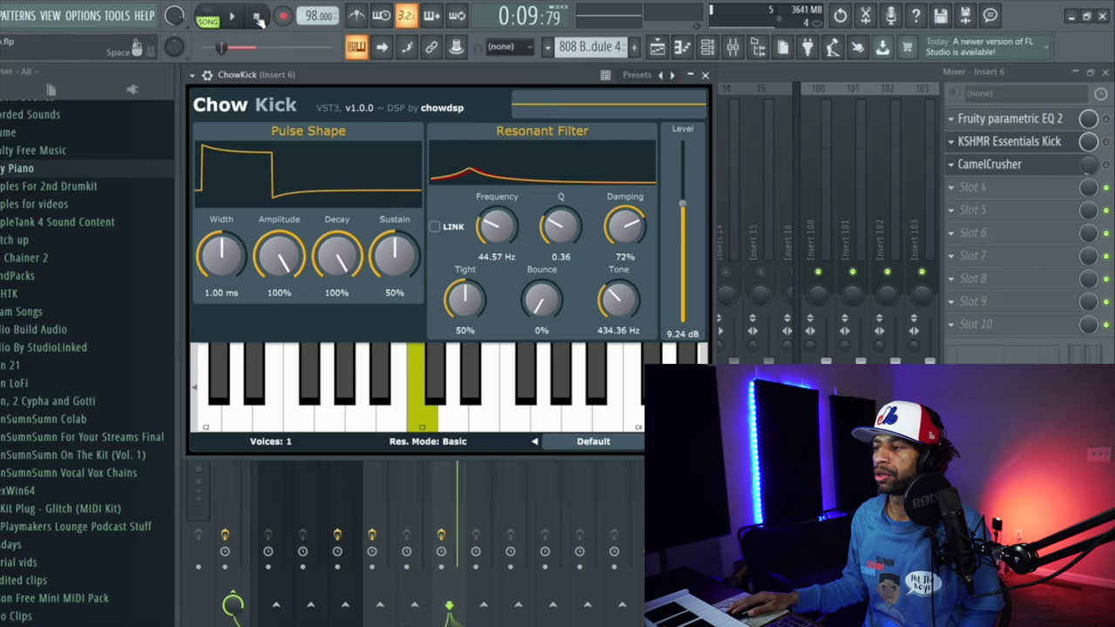
left_click_drag(613, 298, 613, 307)
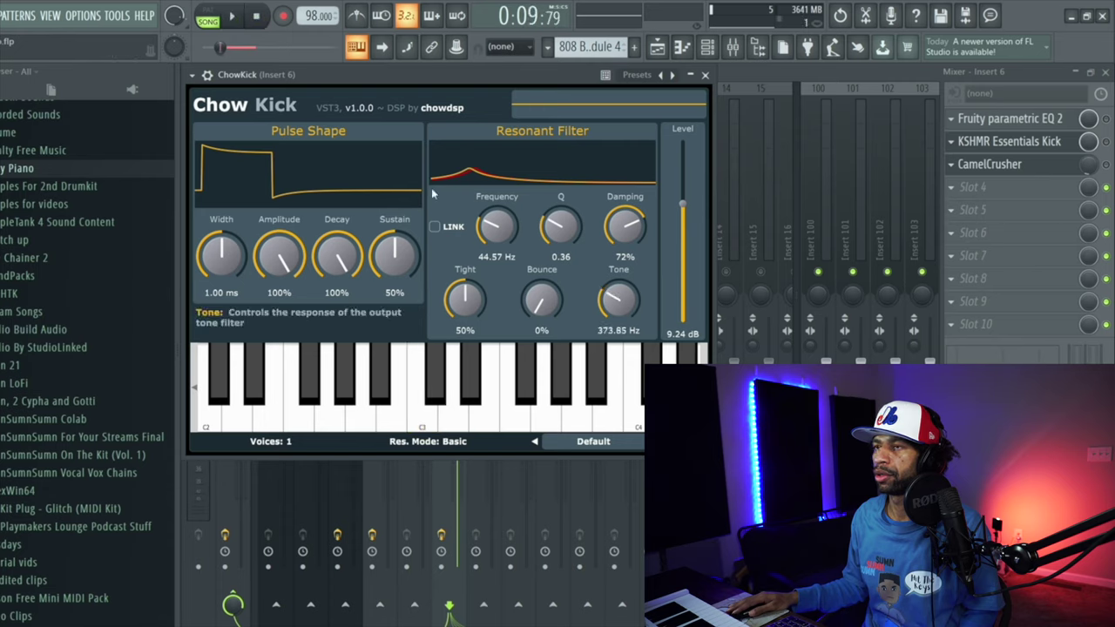
left_click(232, 18)
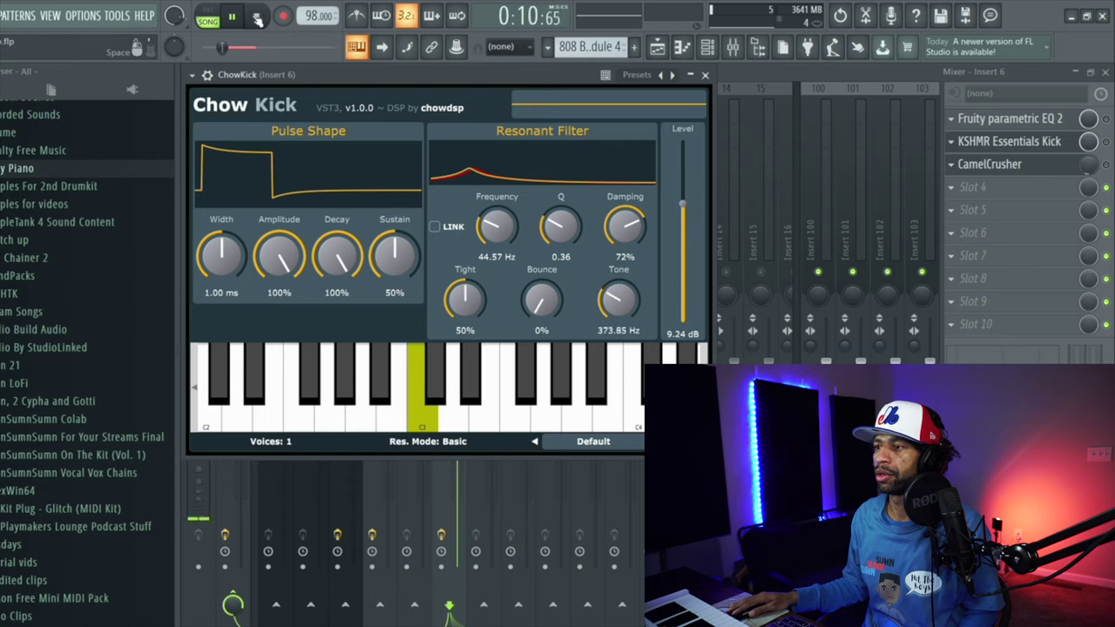
left_click(257, 18)
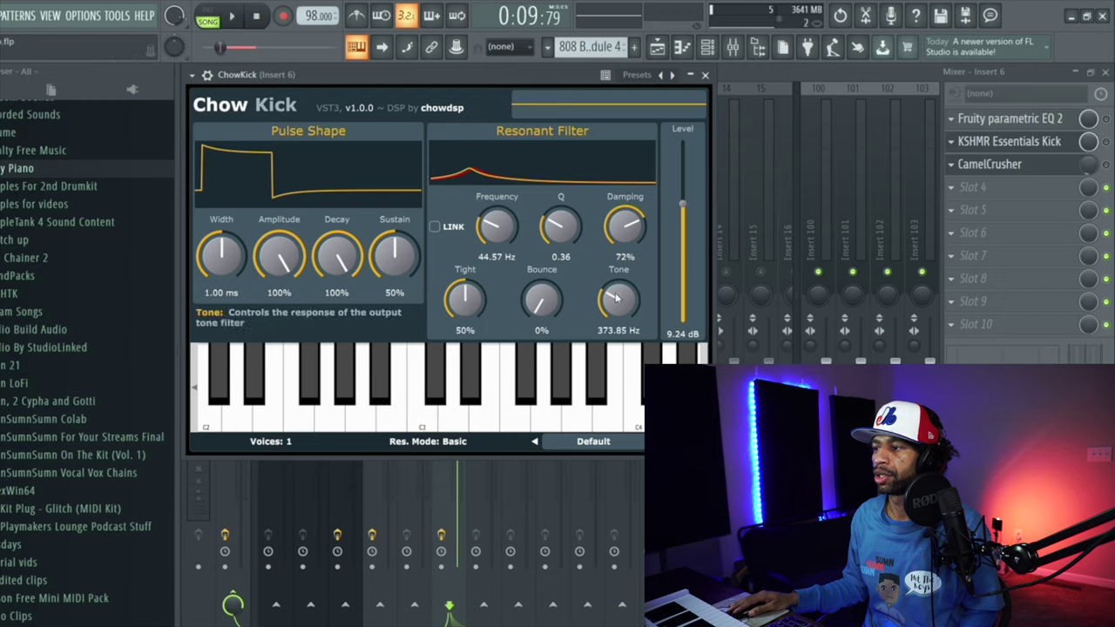
Step: Bring the Tone down to about 308 Hz and set the Tight amount to 28%
left_click_drag(613, 298, 613, 310)
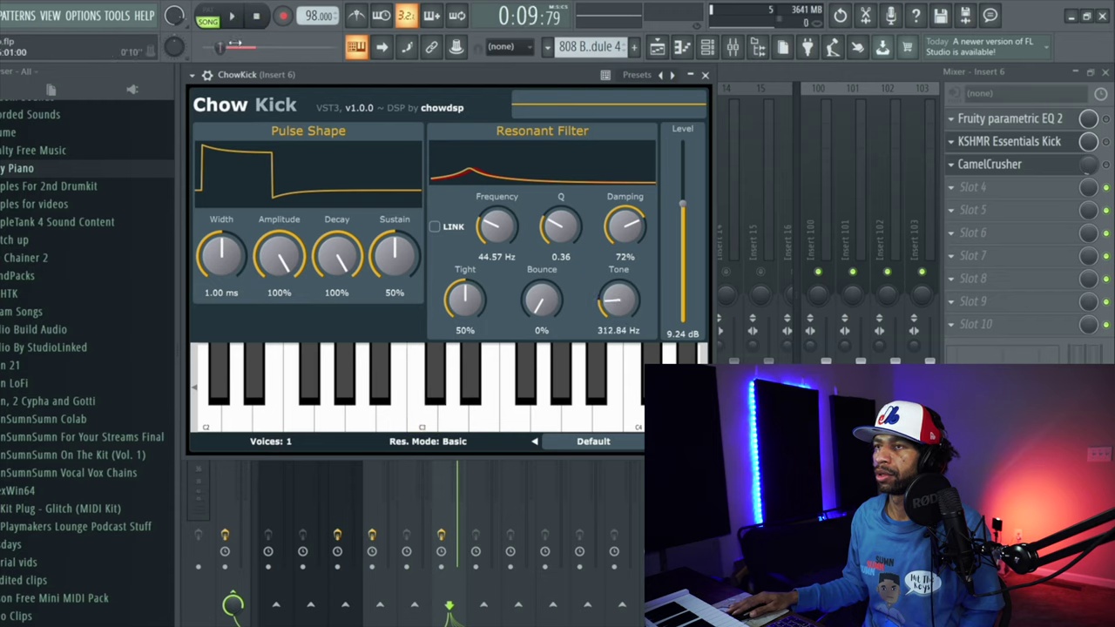
left_click(232, 16)
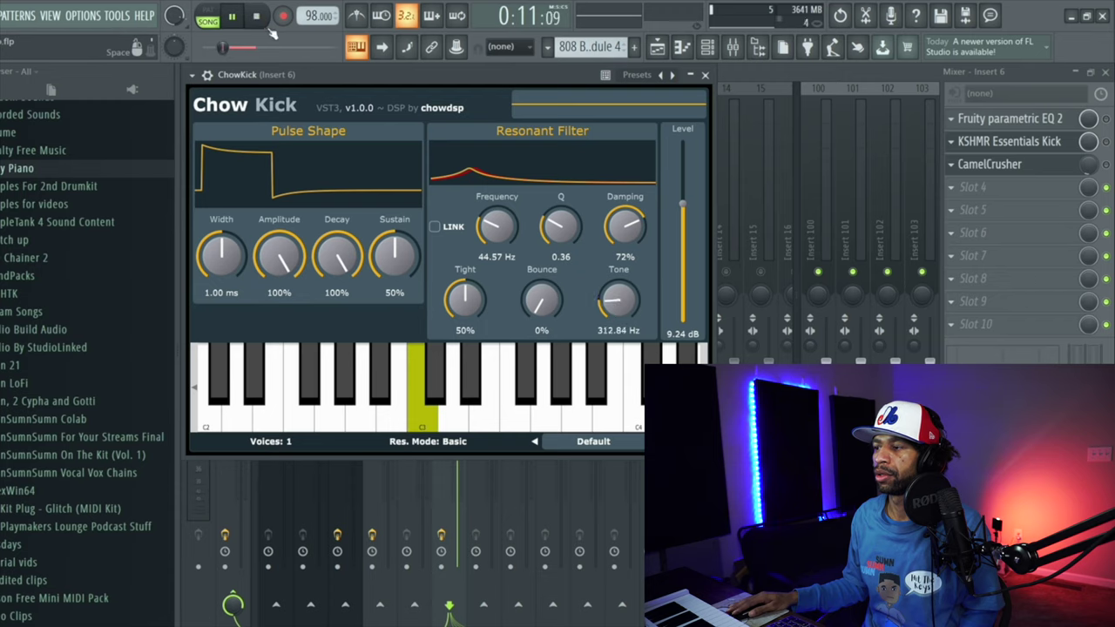
left_click_drag(613, 299, 614, 302)
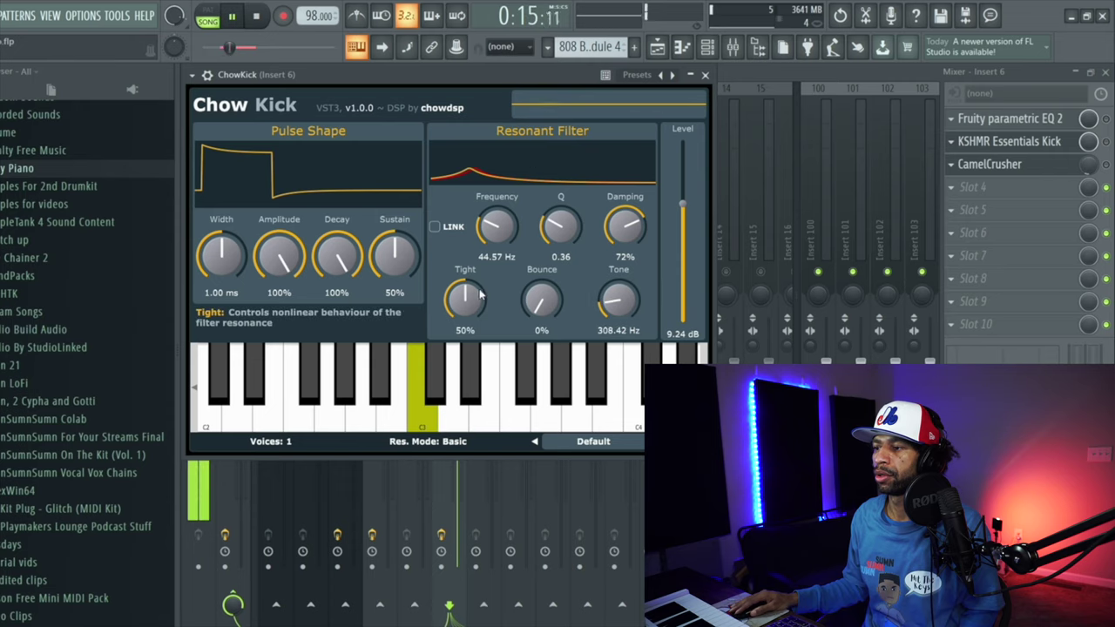
left_click_drag(468, 299, 471, 273)
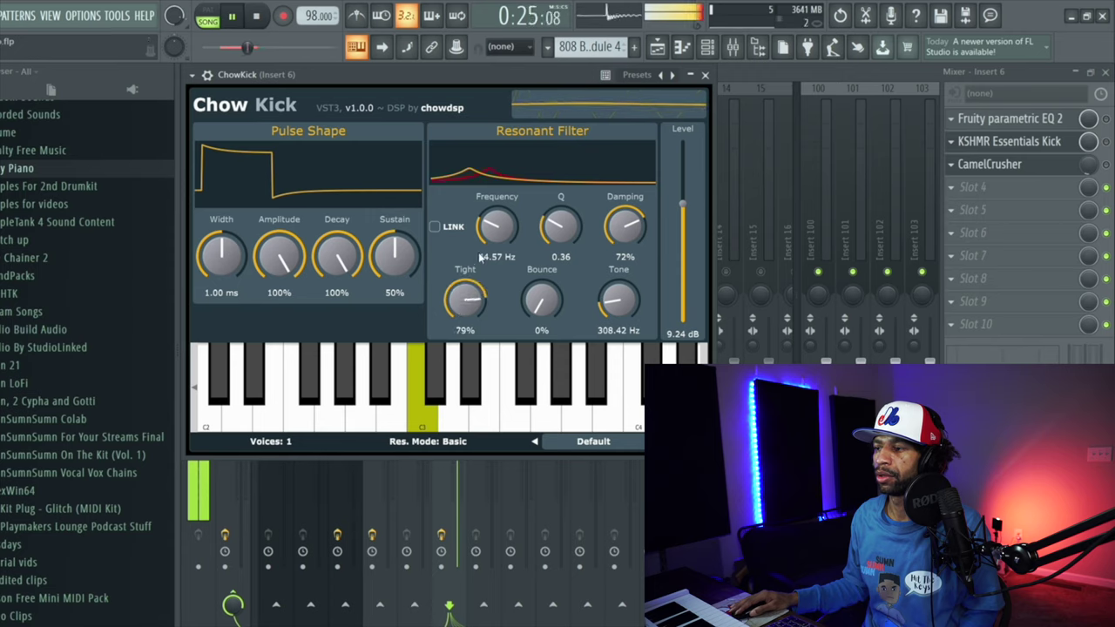
left_click_drag(477, 267, 459, 314)
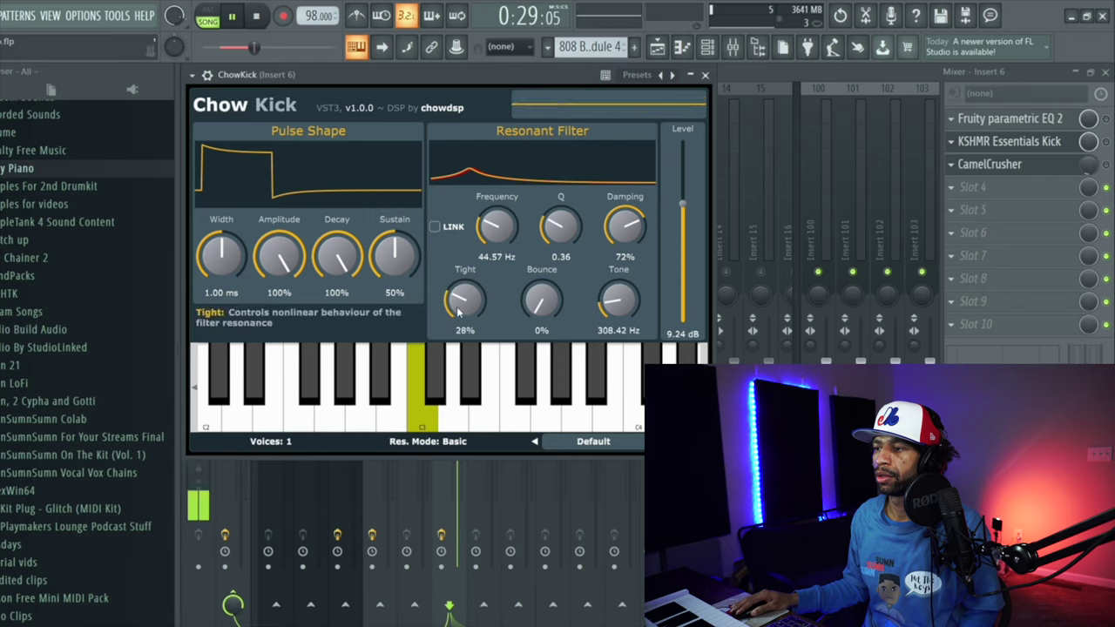
Step: Shorten the pulse Decay to 84%, then to 56%, listening between tweaks
left_click(256, 16)
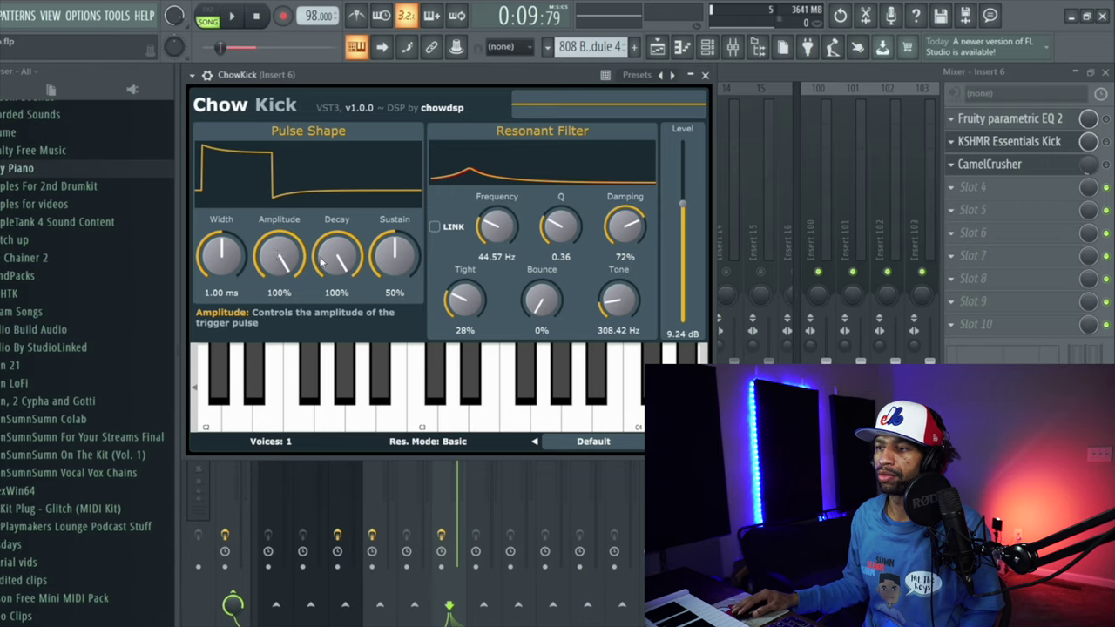
left_click_drag(324, 264, 318, 298)
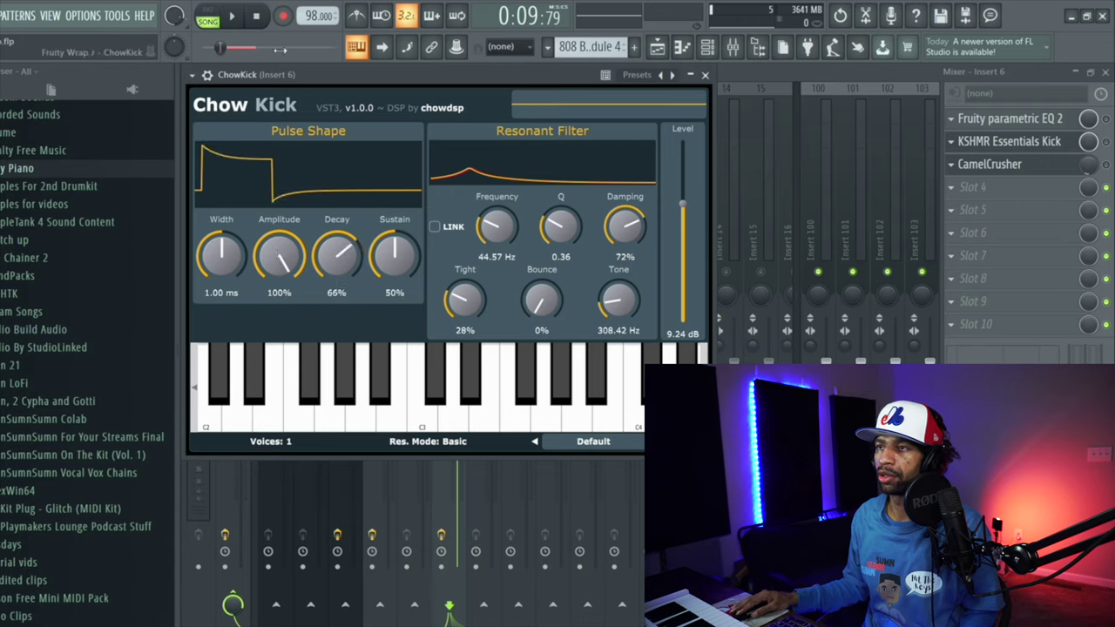
left_click(235, 20)
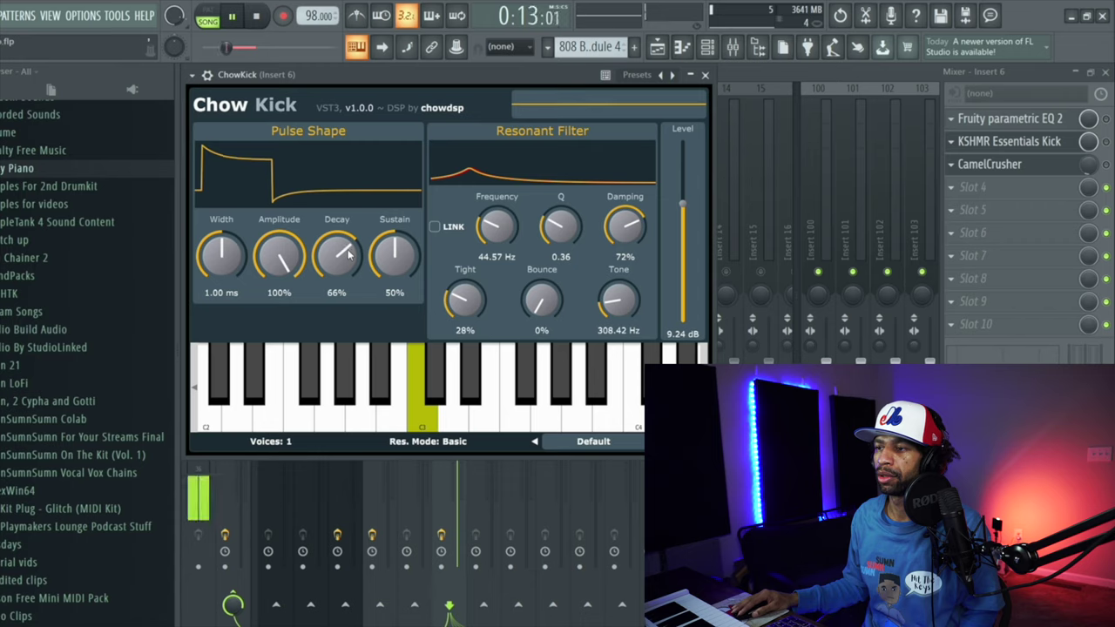
left_click_drag(350, 253, 346, 269)
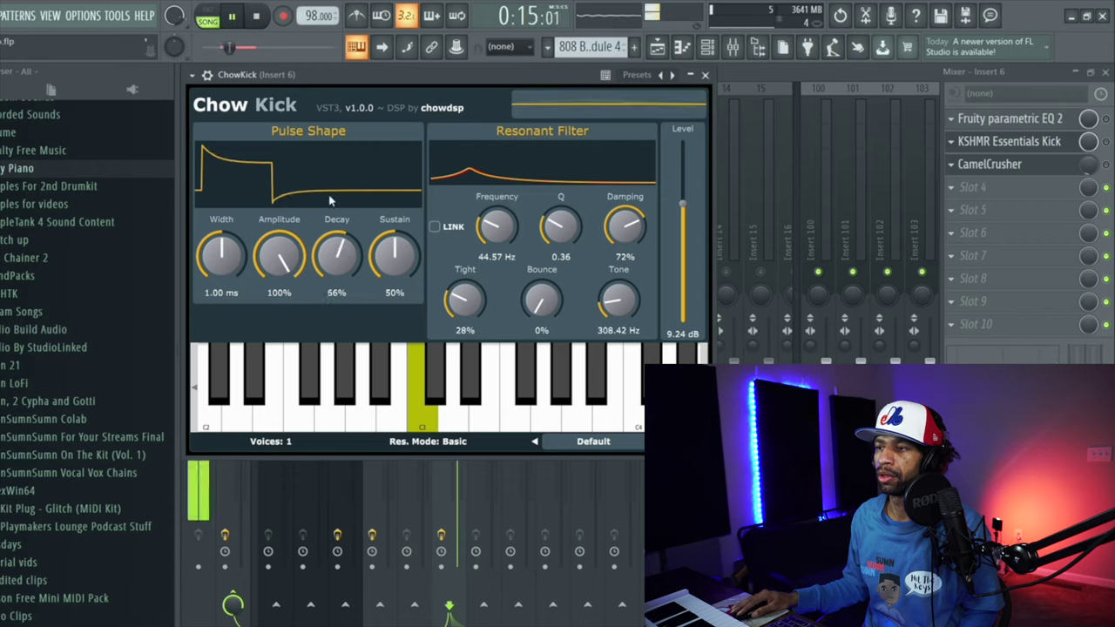
left_click(256, 19)
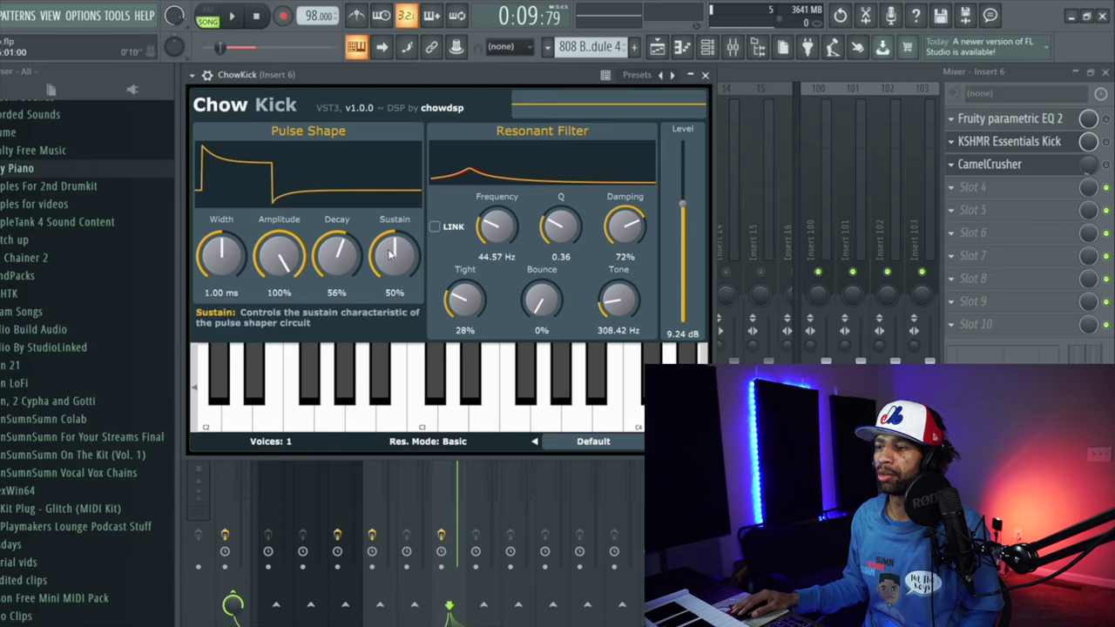
Step: Reduce the pulse Sustain to 37%, then to about 29%
left_click_drag(389, 253, 389, 264)
left_click(233, 18)
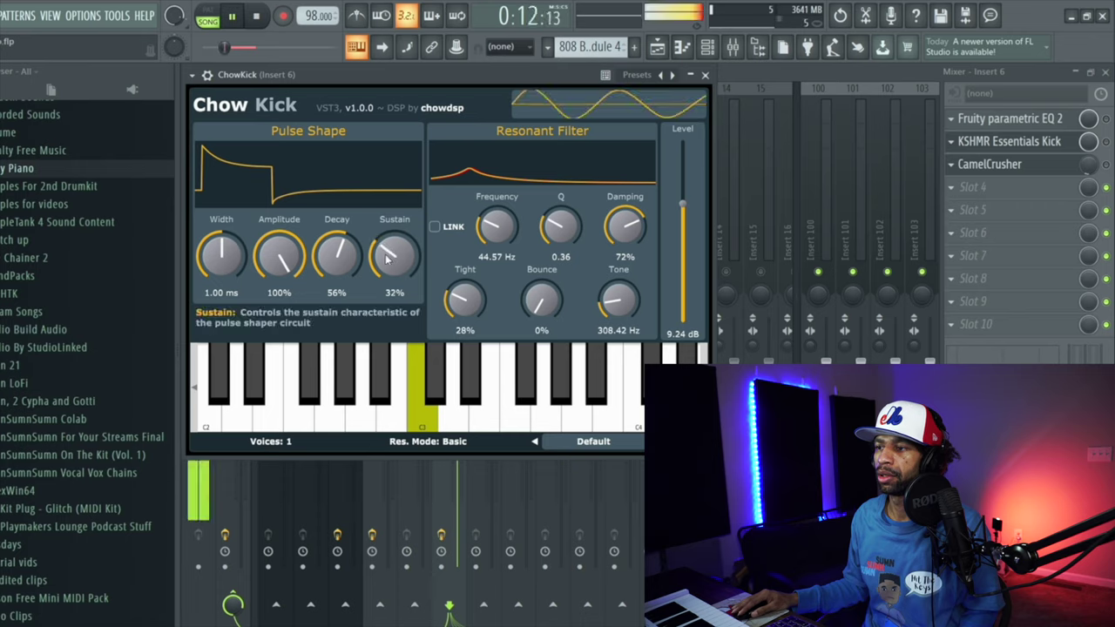
left_click_drag(389, 252, 386, 263)
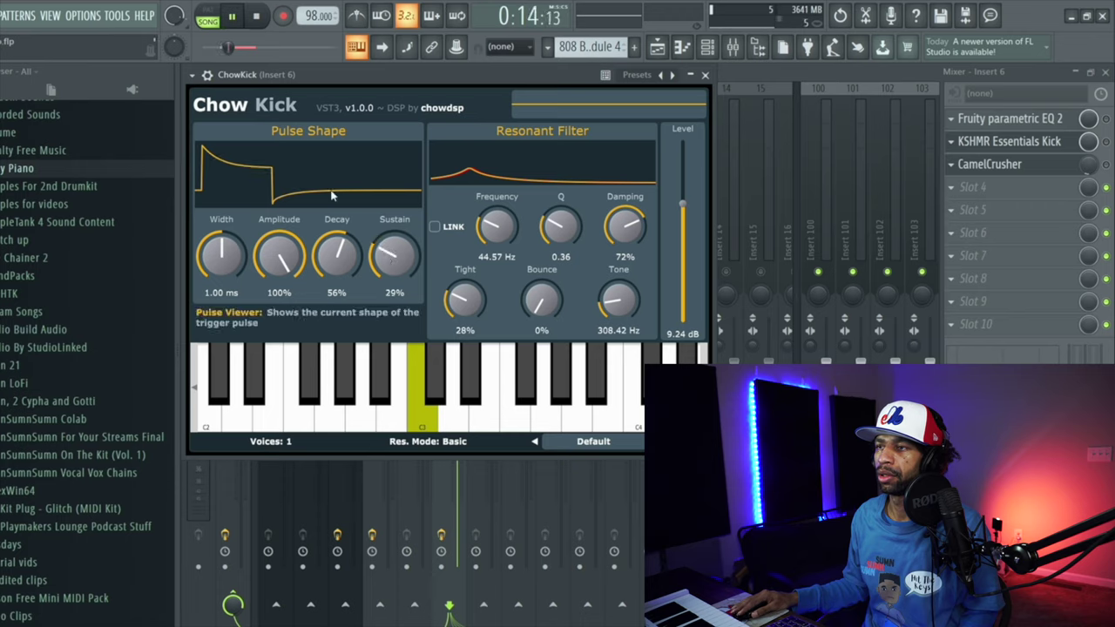
left_click(257, 17)
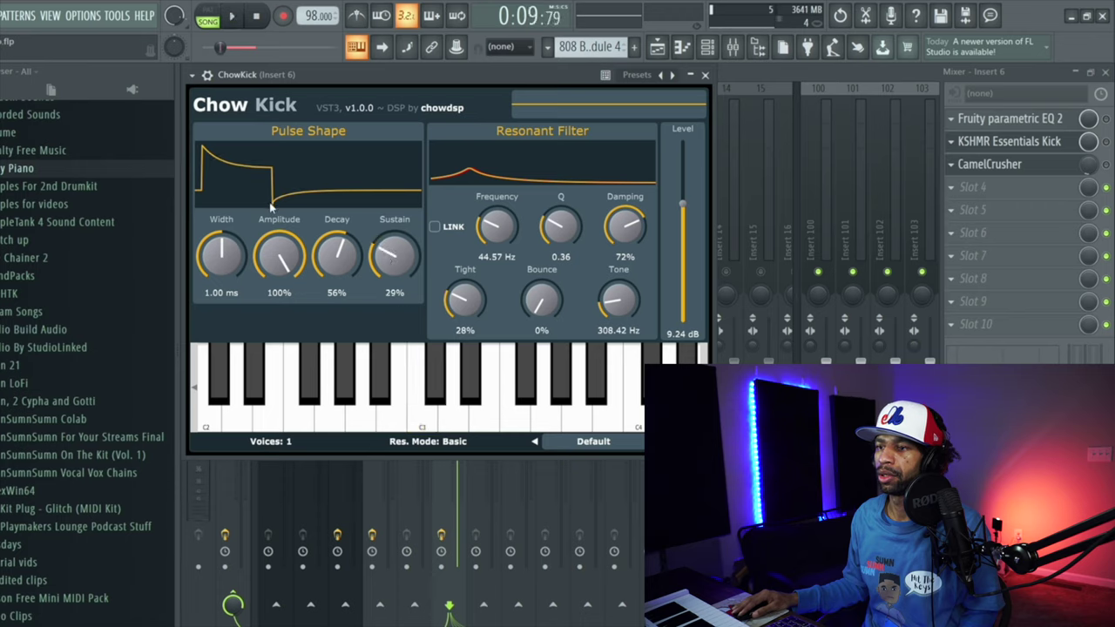
Step: Narrow the pulse Width after widening it, and lower the Amplitude to 83%
left_click_drag(221, 252, 223, 230)
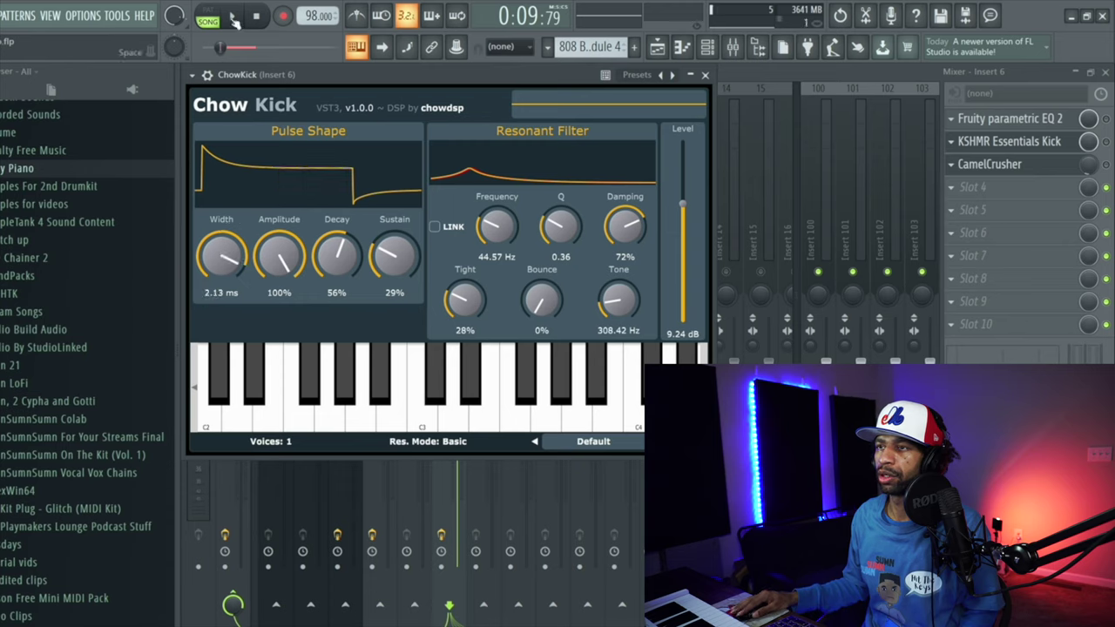
key("space")
left_click_drag(234, 256, 215, 297)
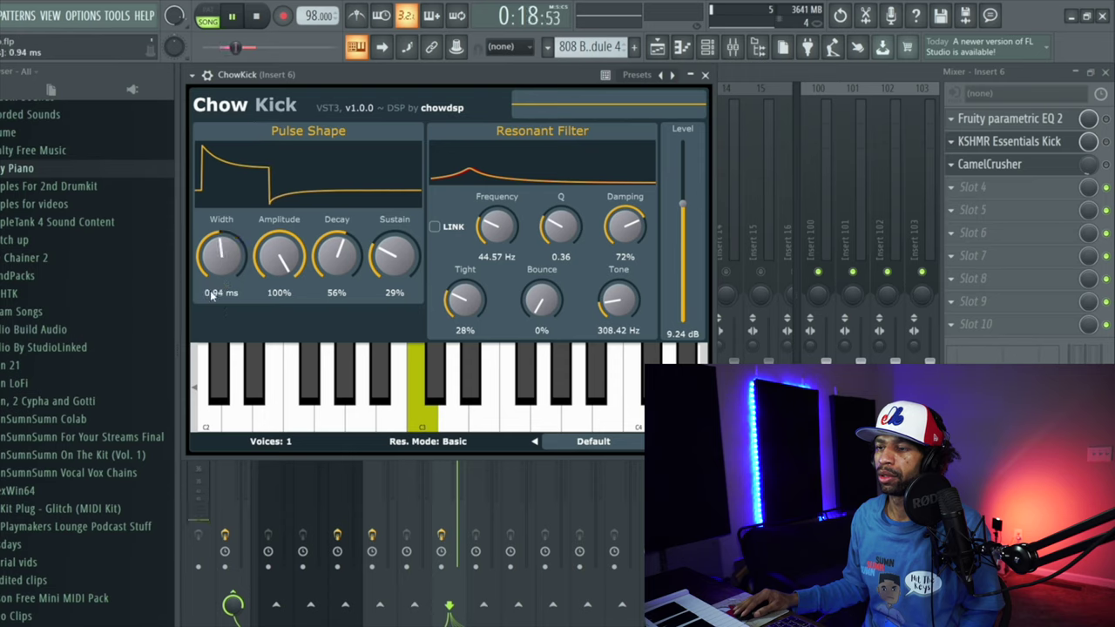
left_click(236, 16)
left_click(236, 16)
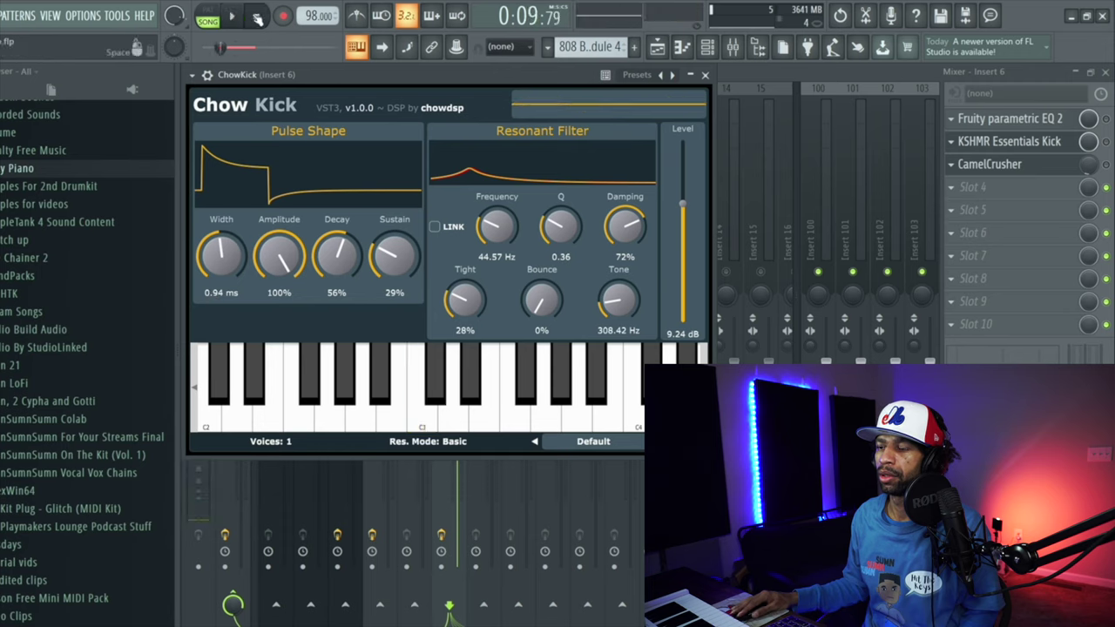
mouse_move(277, 252)
left_mouse_down()
mouse_move(271, 307)
mouse_move(280, 239)
left_mouse_up()
key("space")
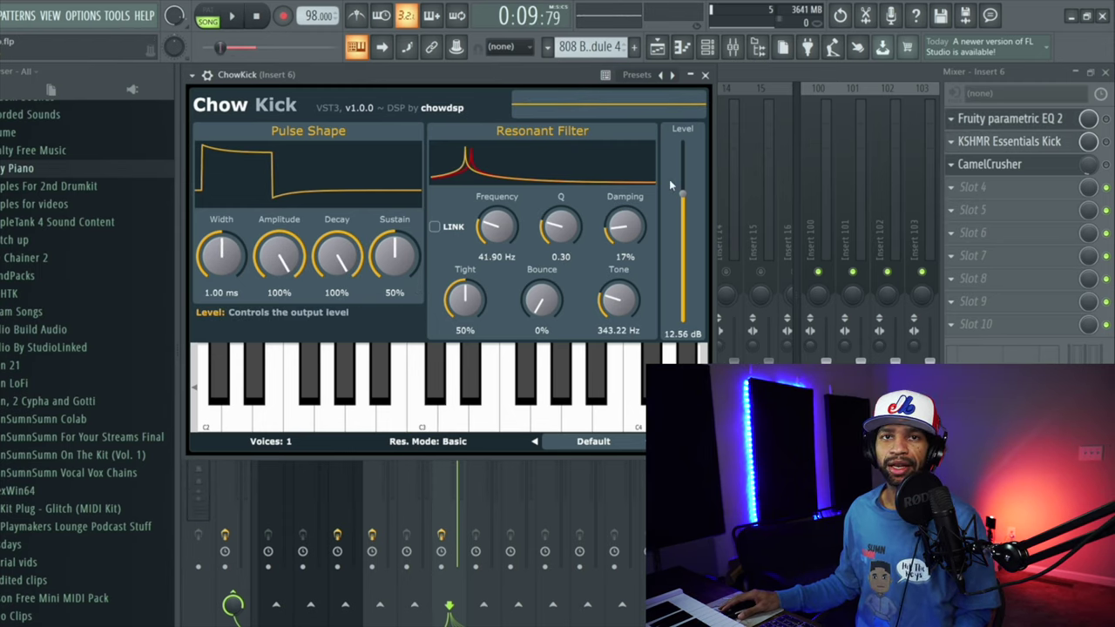
Step: Load the Chow Kick user preset 'Sumn 3' and audition it
left_click(600, 441)
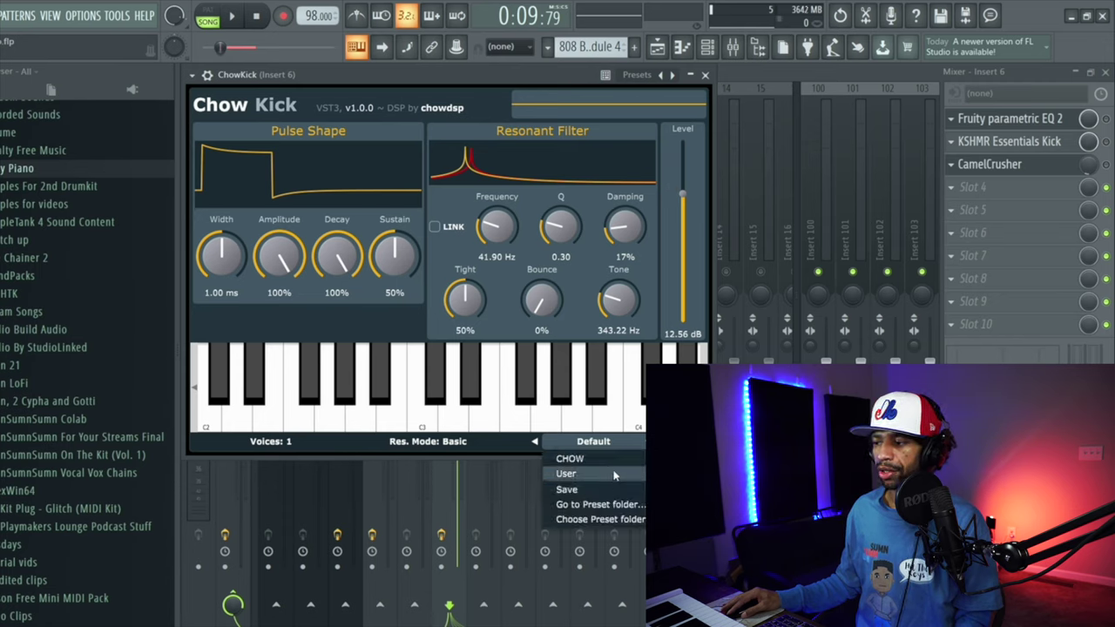
left_click(697, 488)
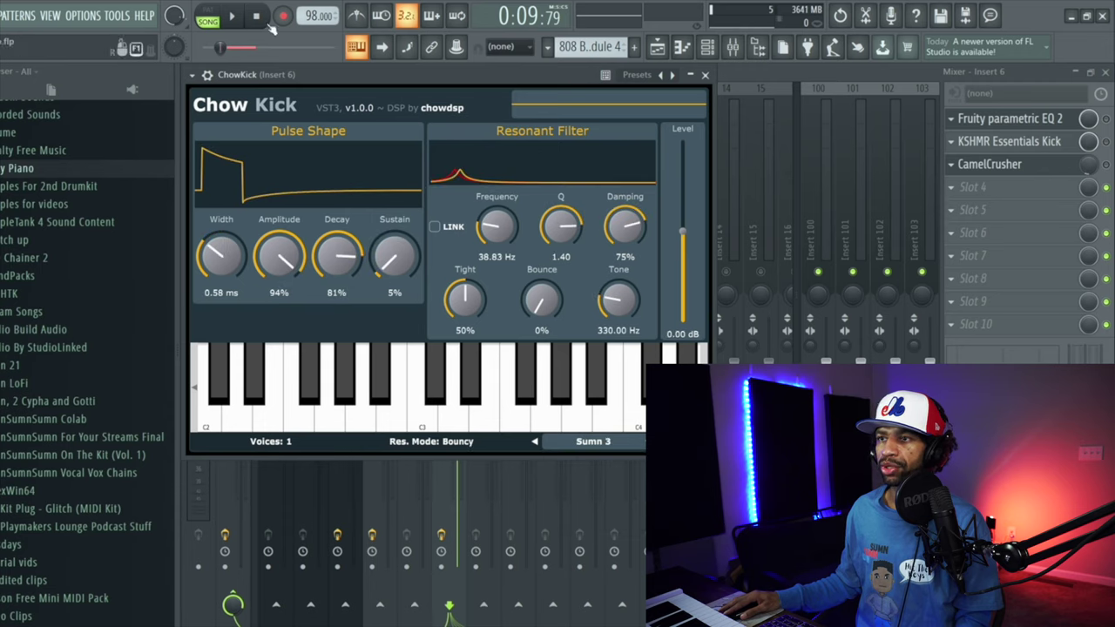
left_click(233, 17)
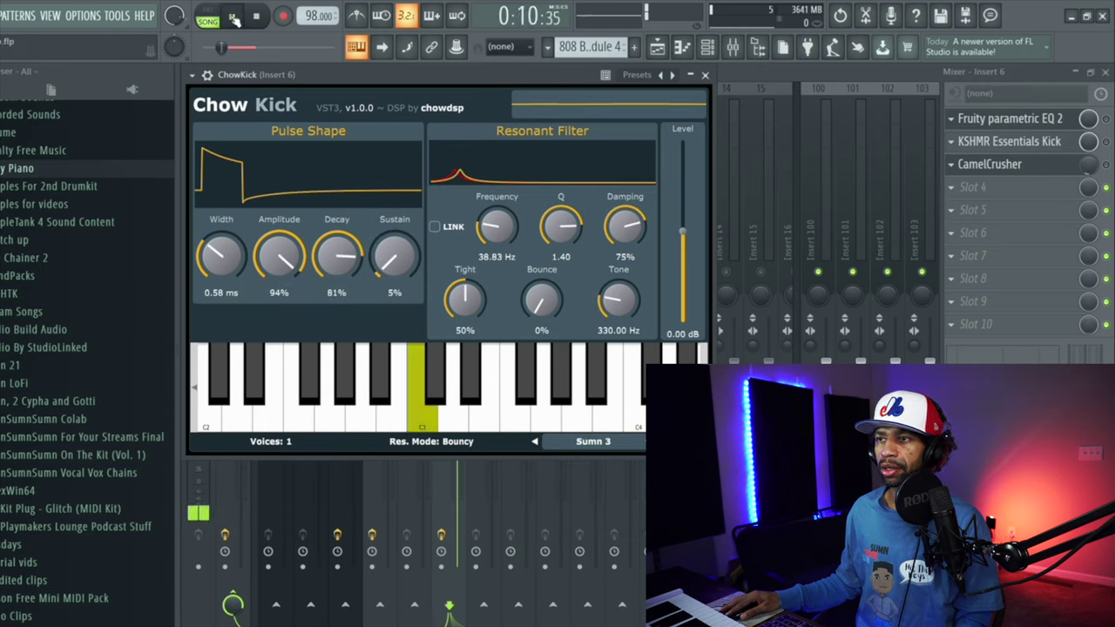
left_click(257, 18)
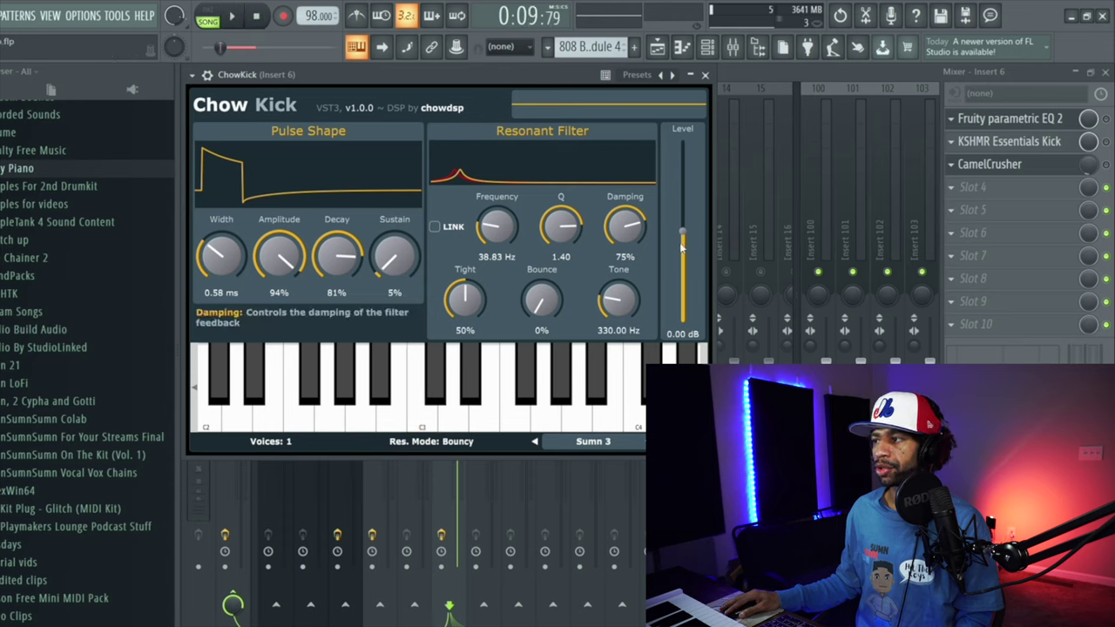
Step: Raise the Chow Kick output level to about 7.99 dB and listen back
left_click_drag(683, 232, 683, 223)
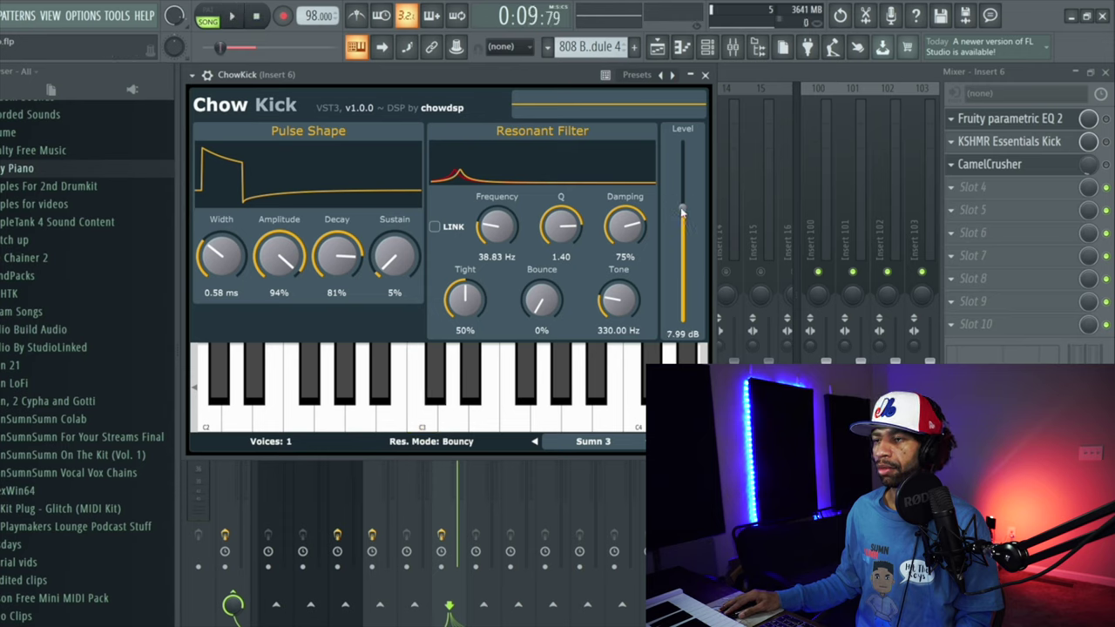
left_click(232, 17)
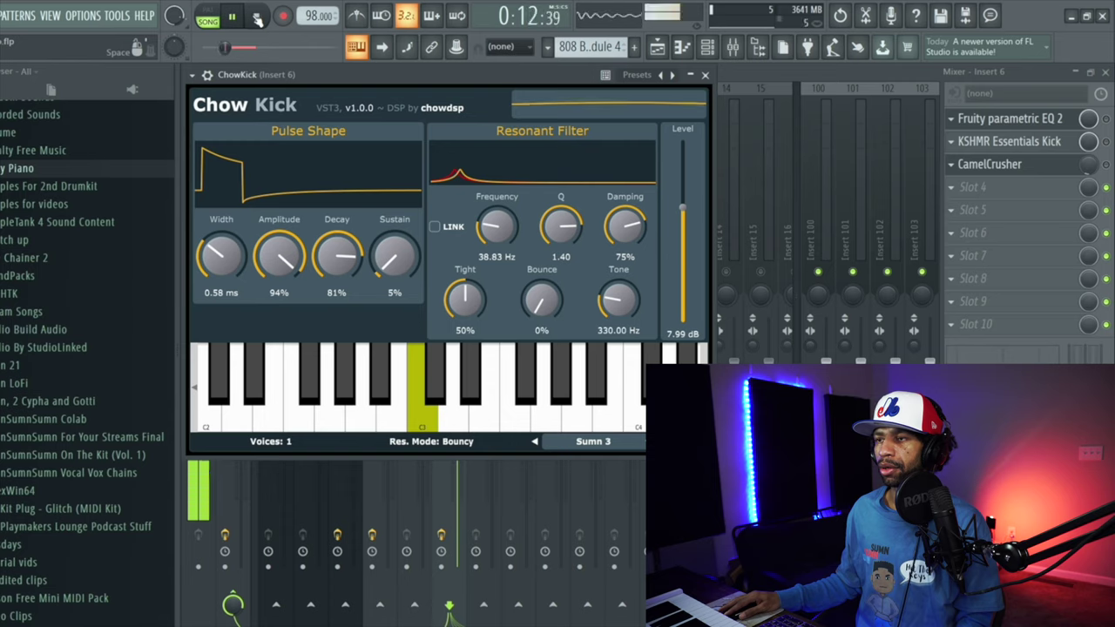
left_click(257, 17)
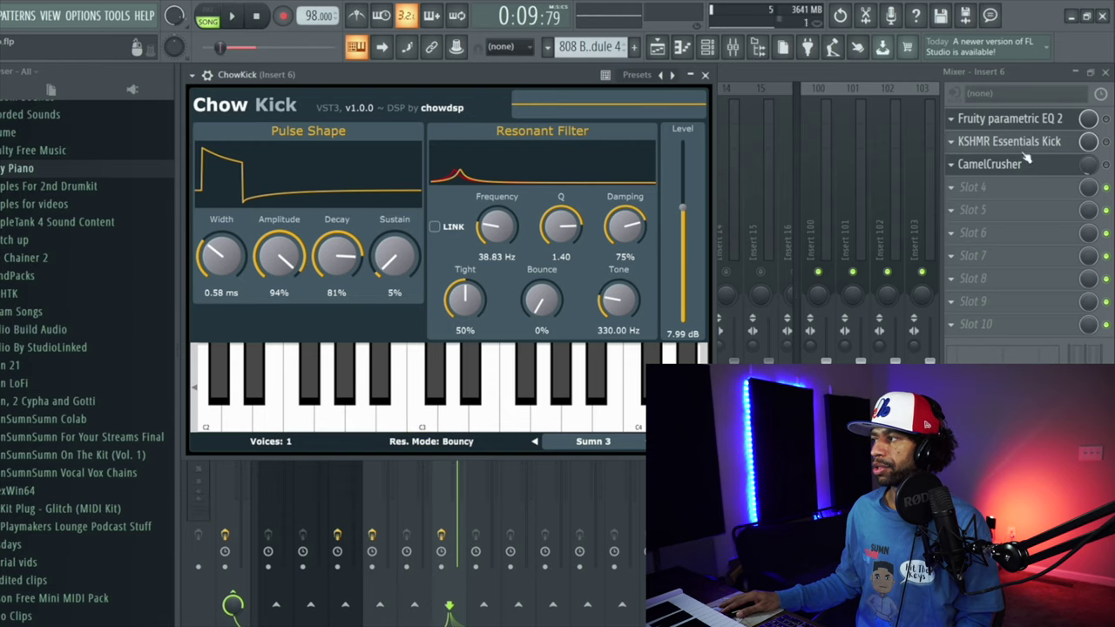
Step: Close Chow Kick and play back the mix
left_click(705, 74)
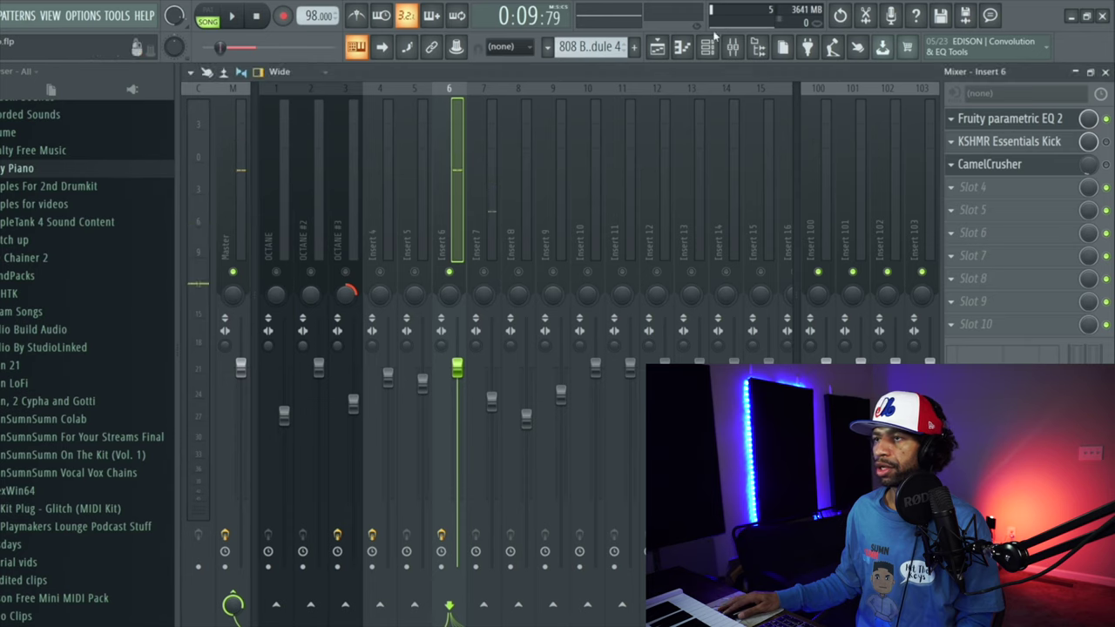
left_click(236, 17)
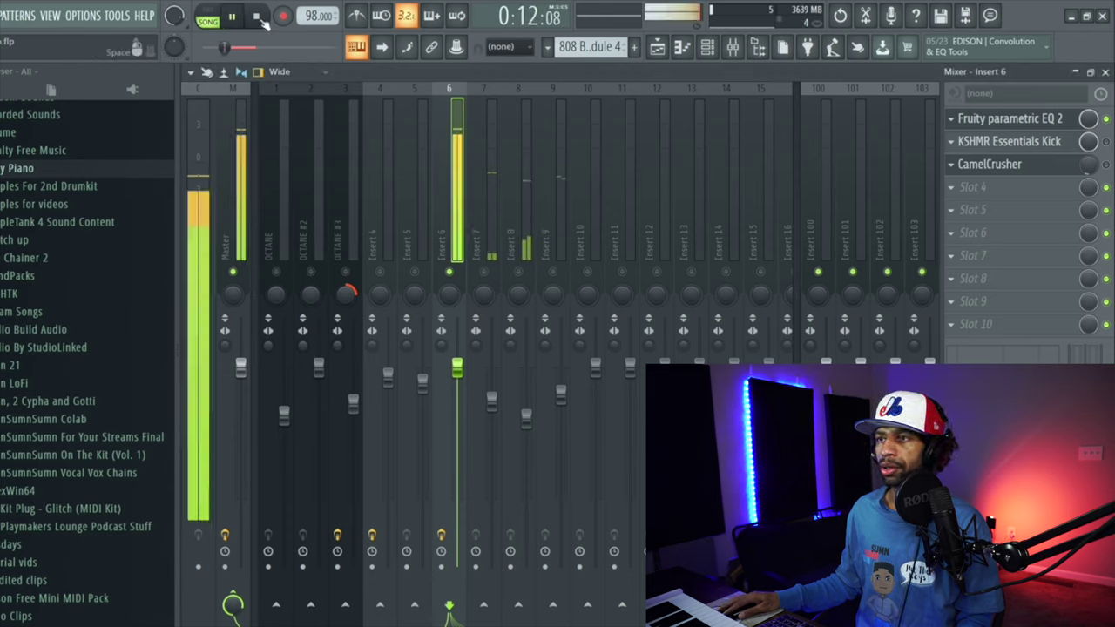
left_click(259, 18)
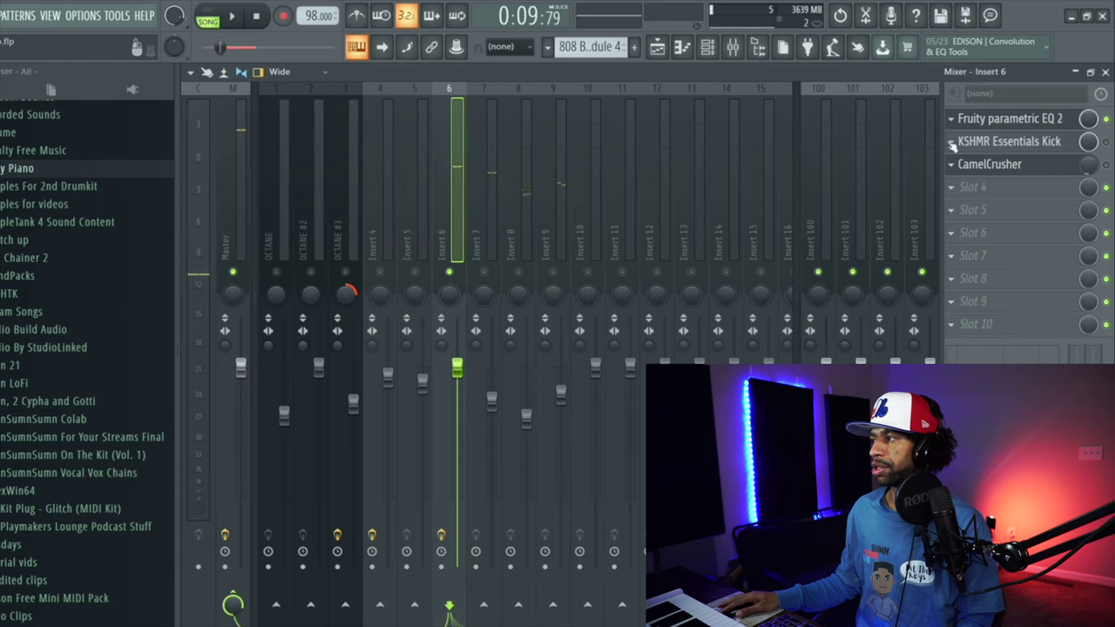
Step: In KSHMR Essentials Kick on Insert 6, turn Sub to about 23 and Mid to 94 during playback
left_click(1029, 144)
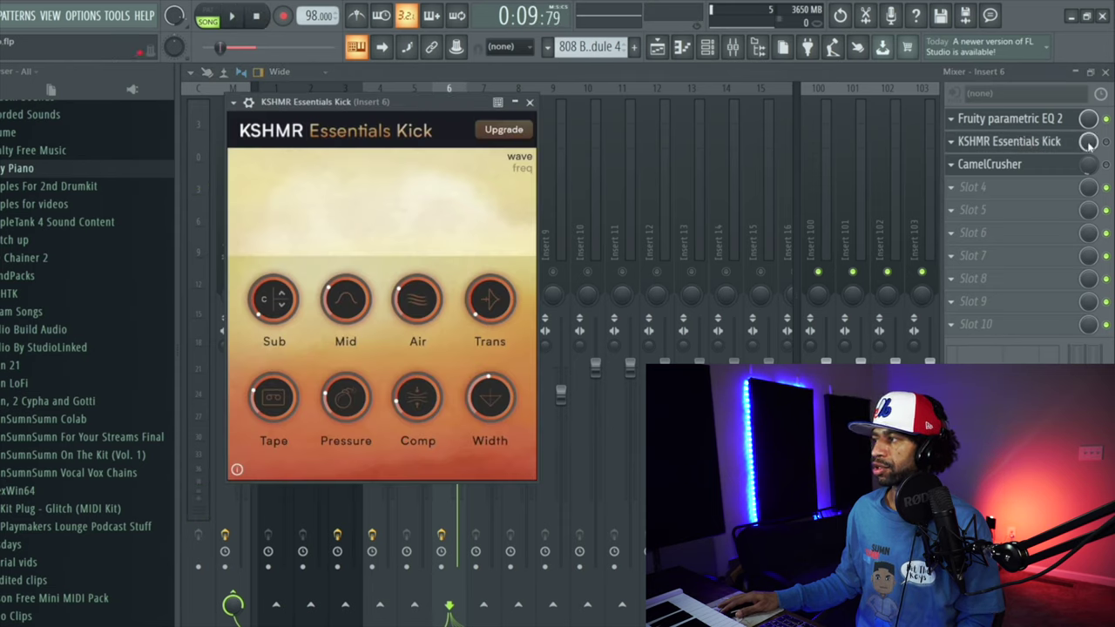
key("Escape")
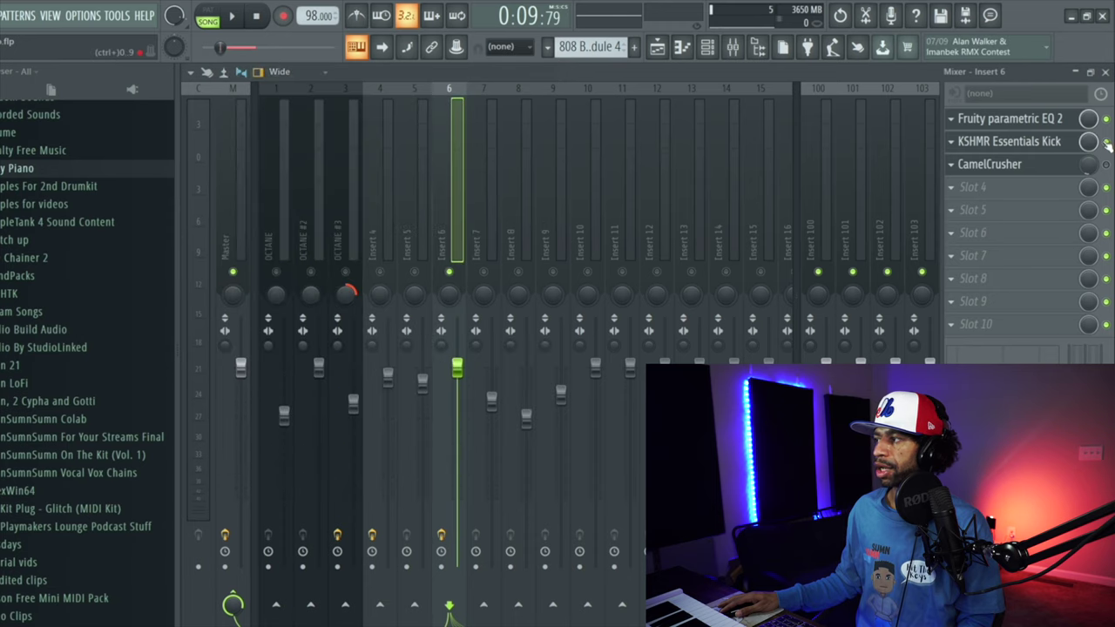
left_click(1036, 142)
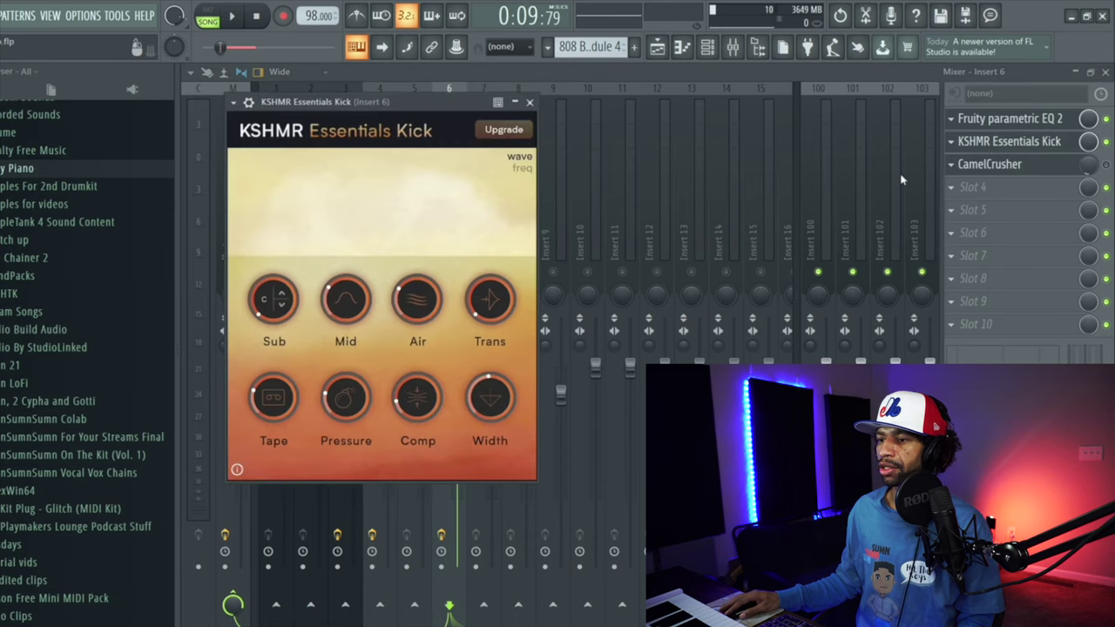
left_click(237, 16)
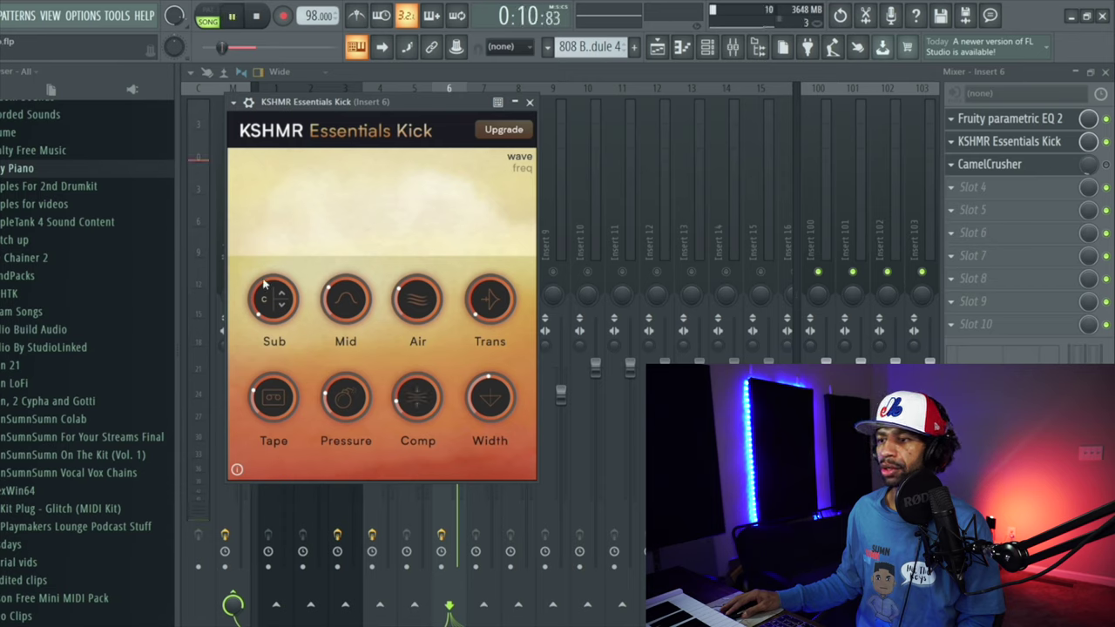
left_click_drag(261, 275, 270, 252)
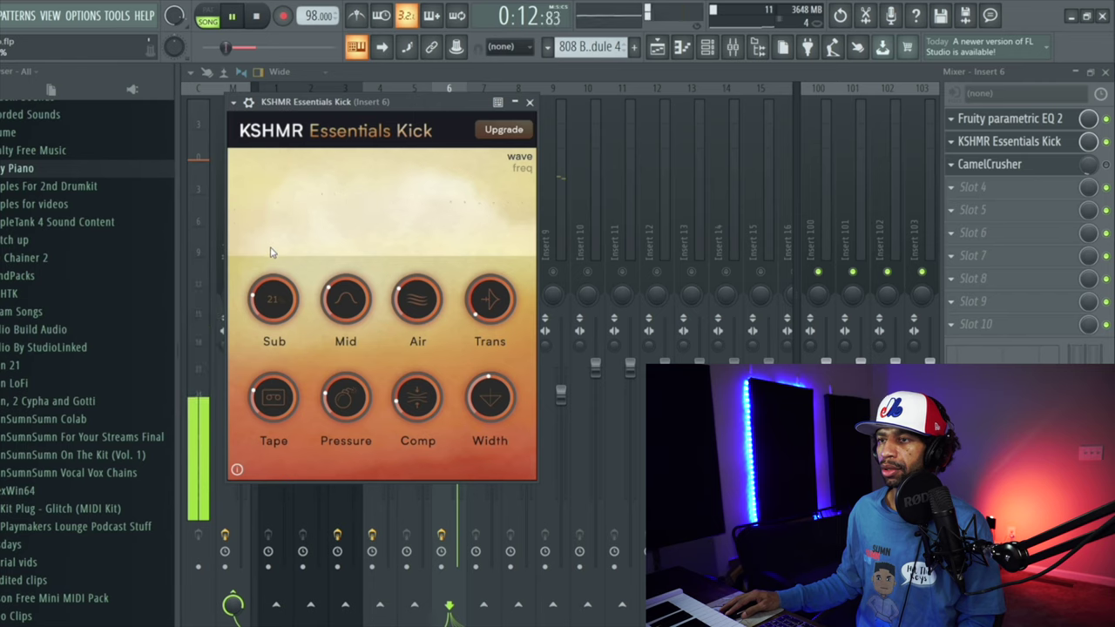
left_click_drag(329, 300, 335, 285)
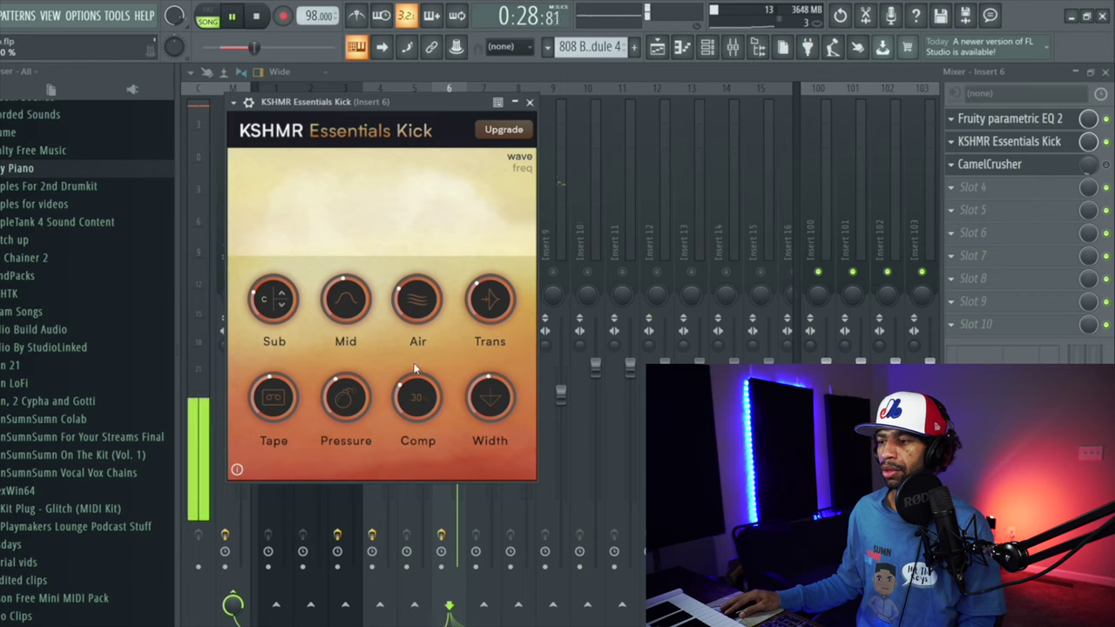
left_click(221, 47)
left_click(257, 16)
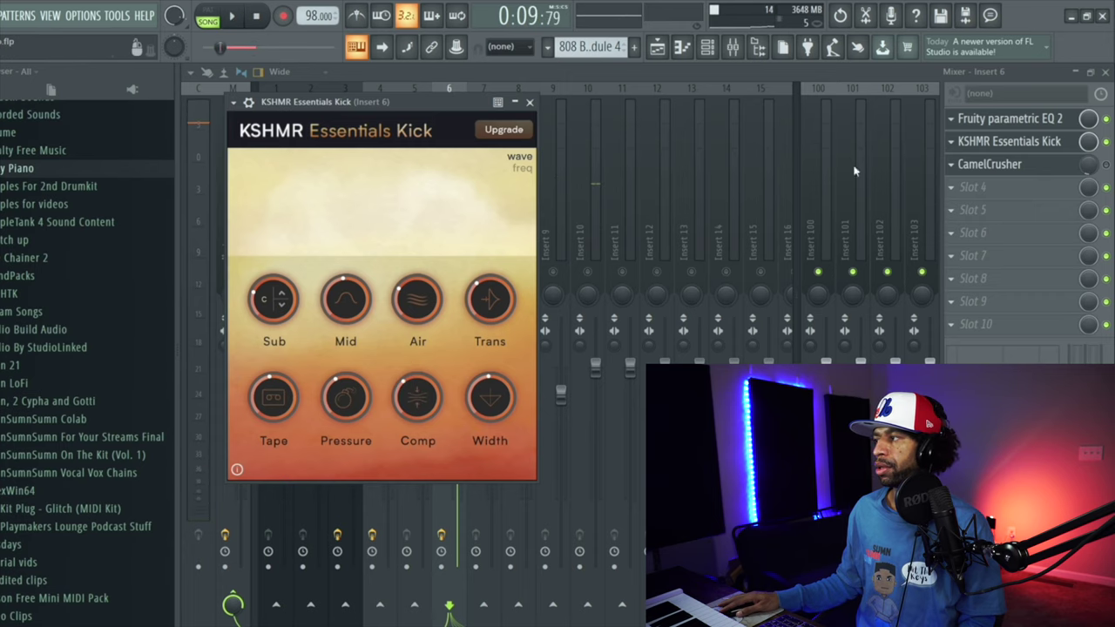
Step: Lower the parametric EQ's high-pass cutoff, move CamelCrusher to slot 4, and audition
left_click(1066, 119)
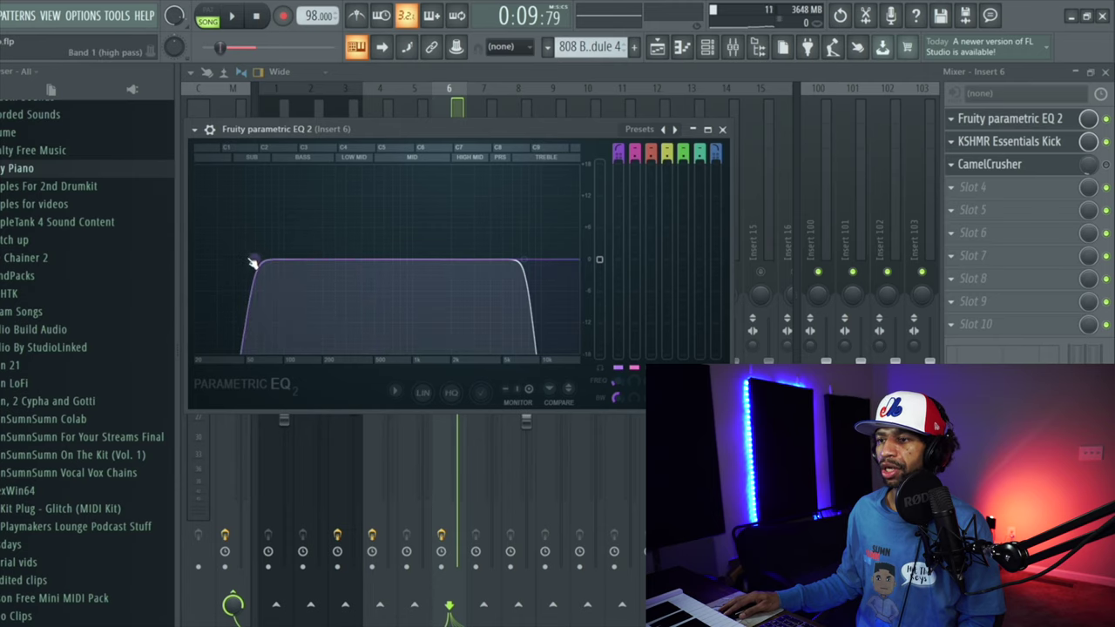
left_click_drag(252, 263, 247, 259)
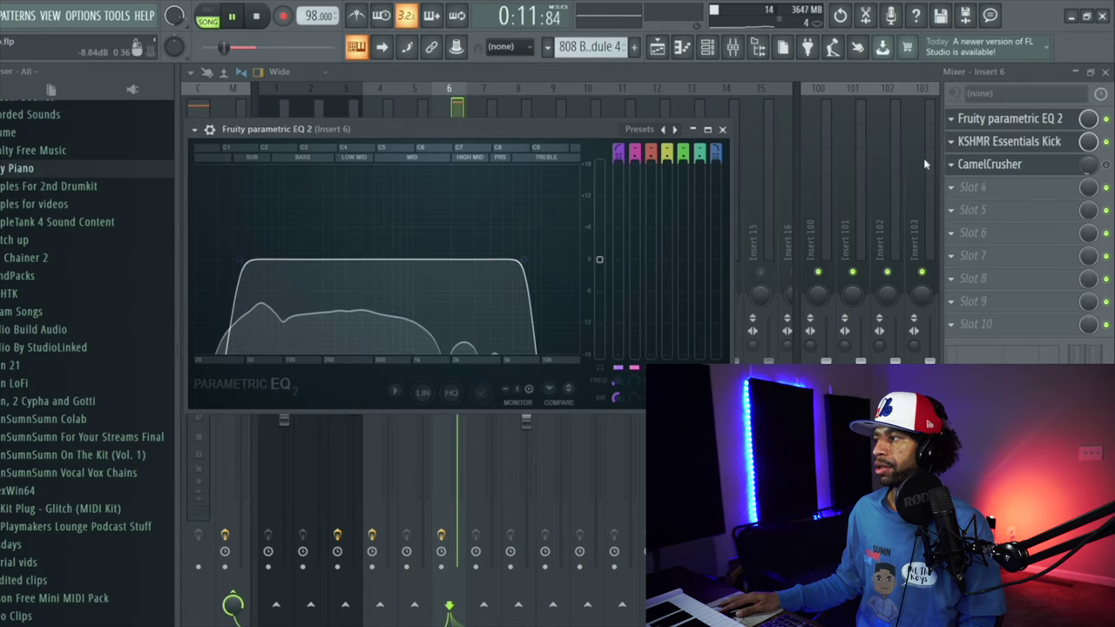
left_click_drag(975, 164, 975, 187)
left_click(257, 16)
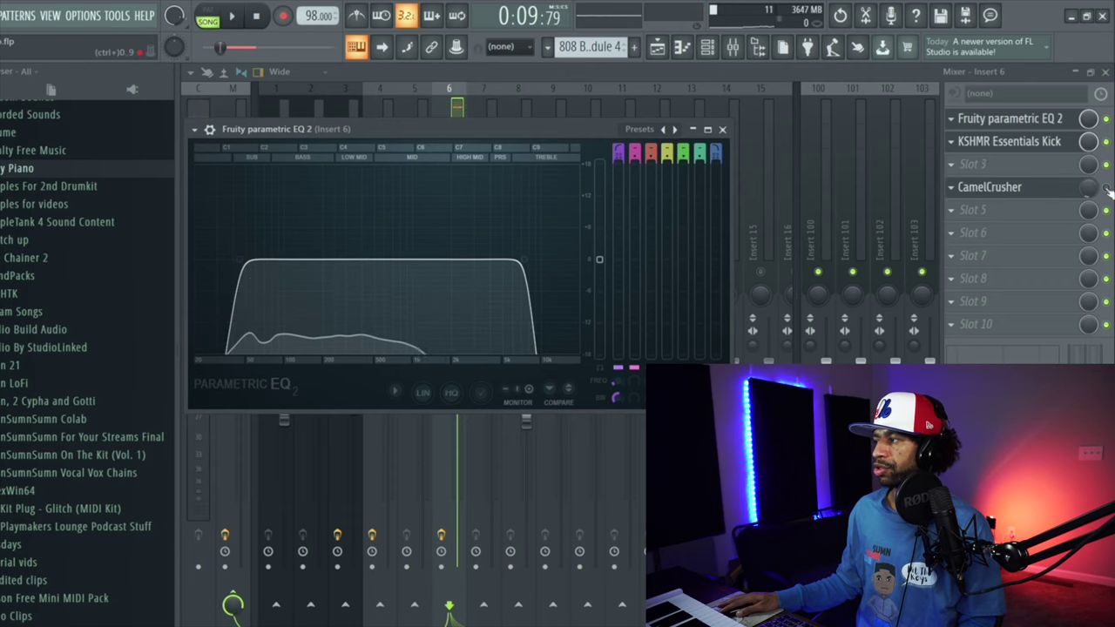
key("Escape")
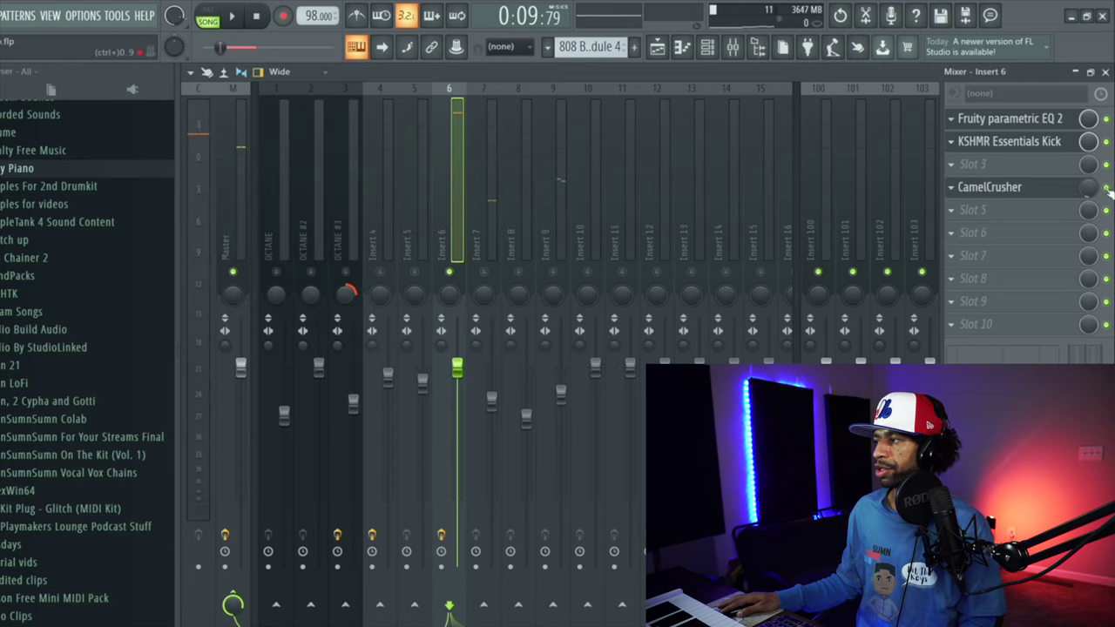
left_click(231, 17)
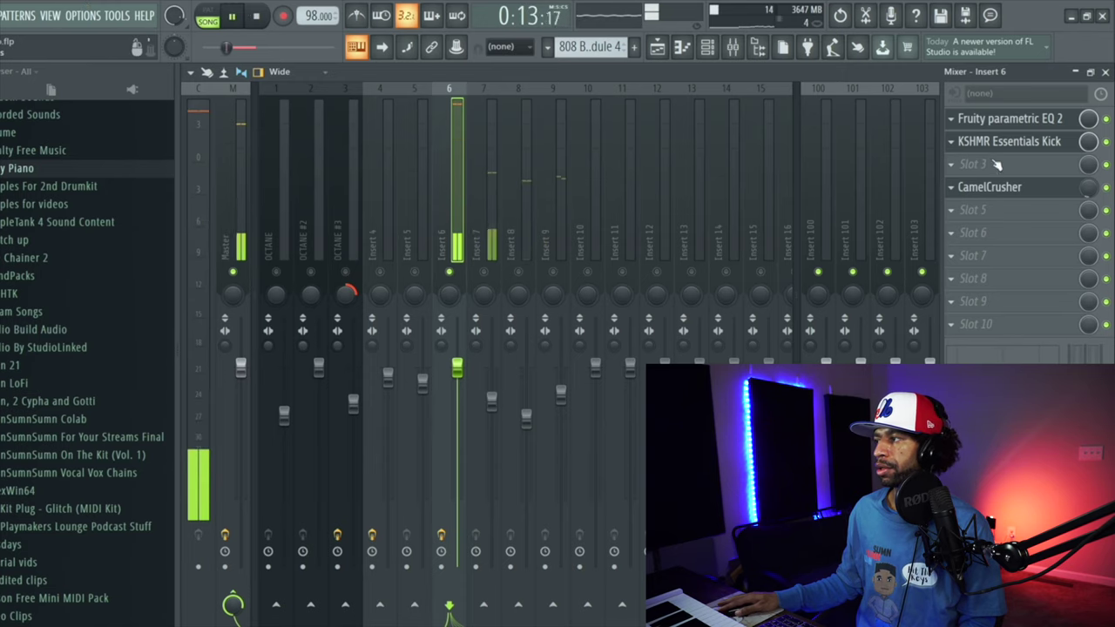
left_click(259, 15)
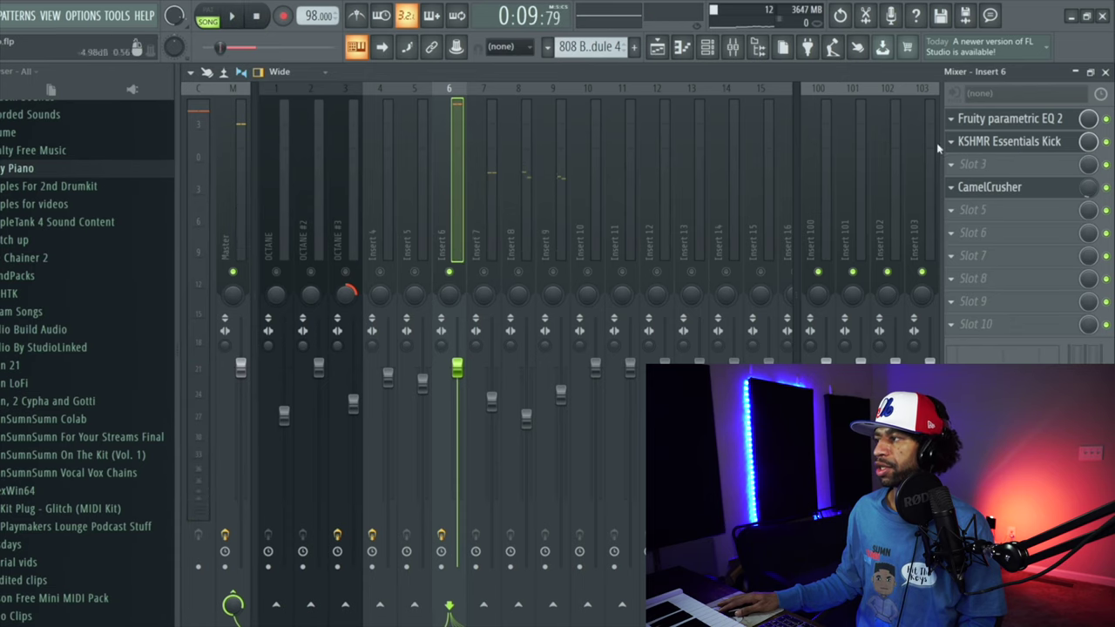
Step: Nudge the EQ low-cut frequency slightly up, checking the spectrum during playback
left_click(996, 119)
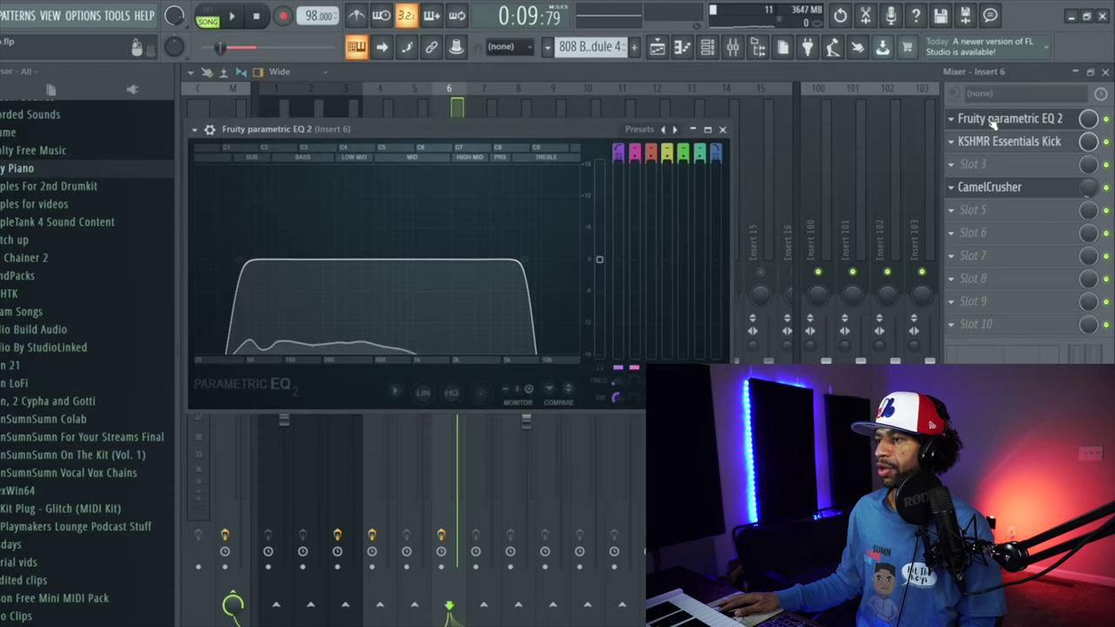
left_click_drag(240, 259, 257, 259)
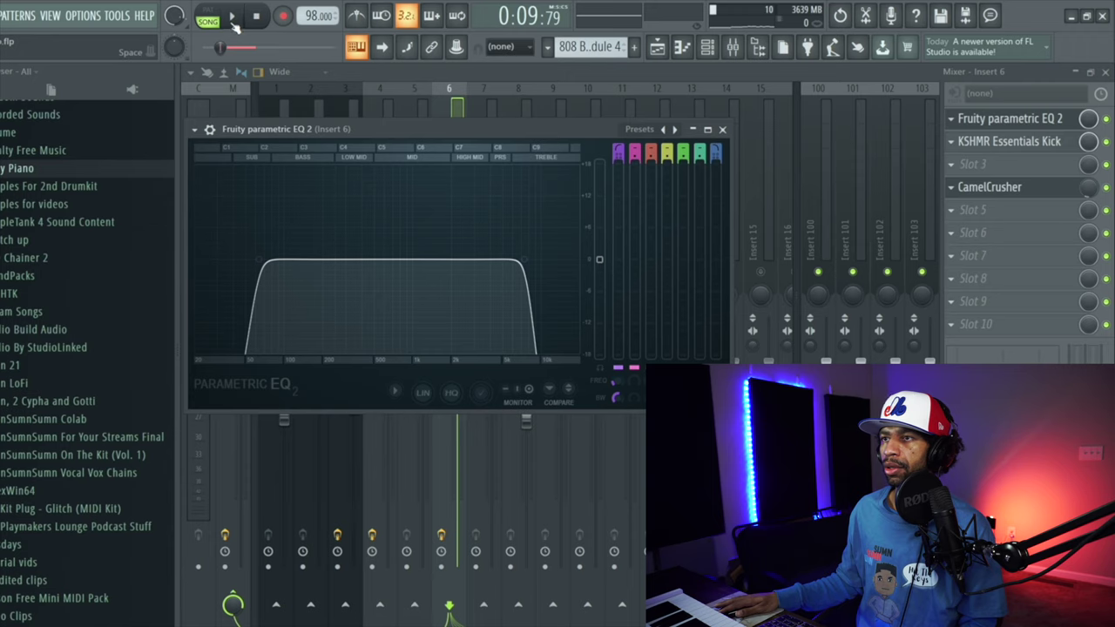
left_click(233, 19)
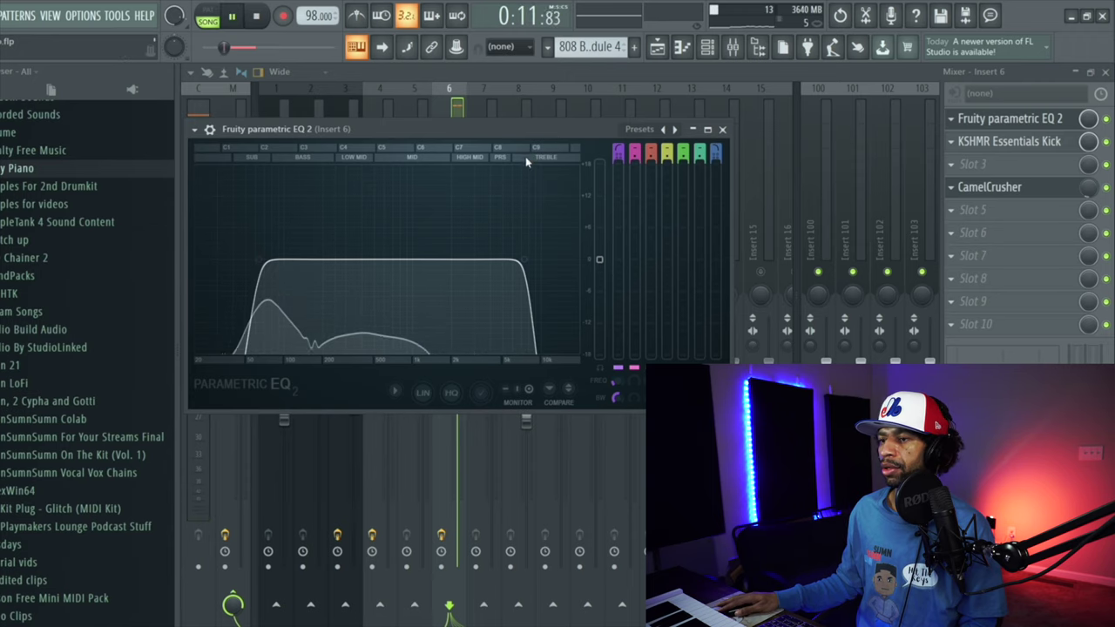
left_click(260, 19)
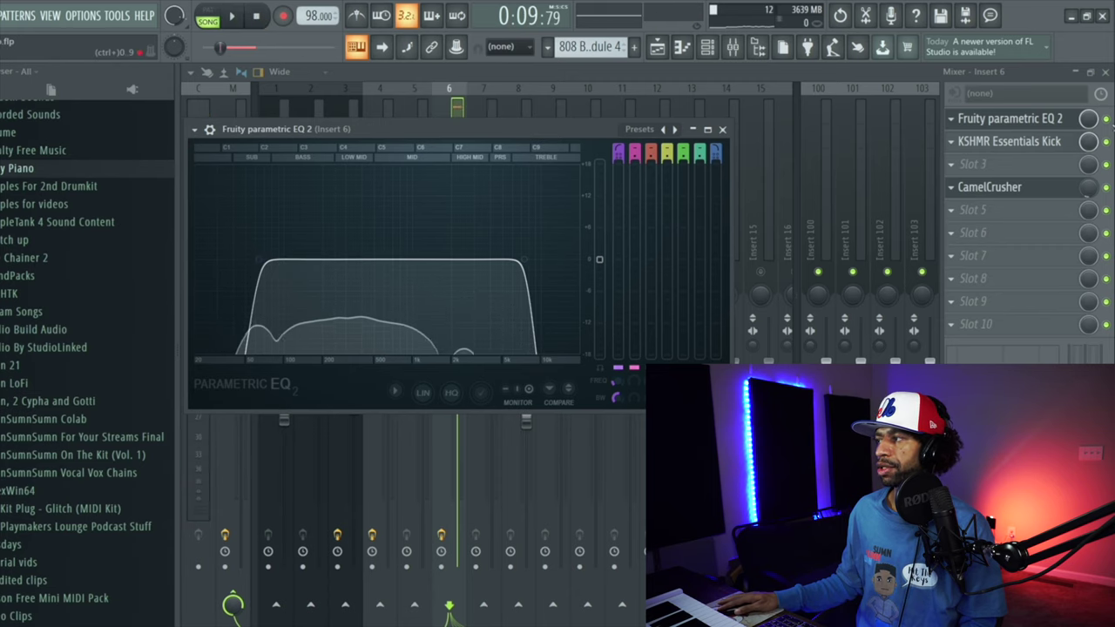
left_click(1106, 119)
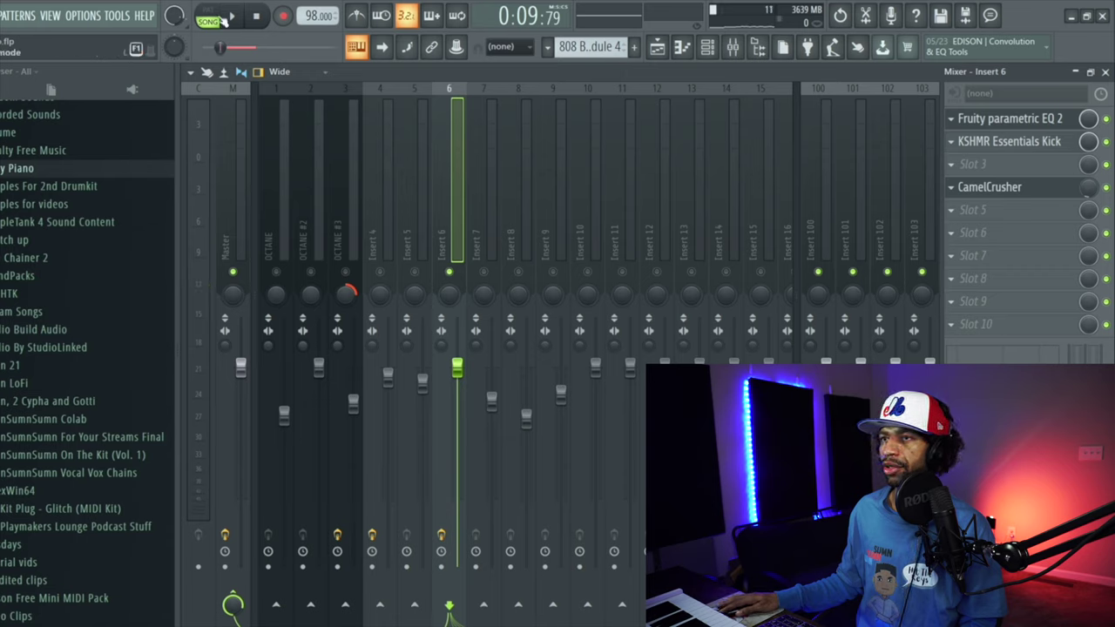
Step: Play back the result and turn off Insert 6's send routing
left_click(228, 17)
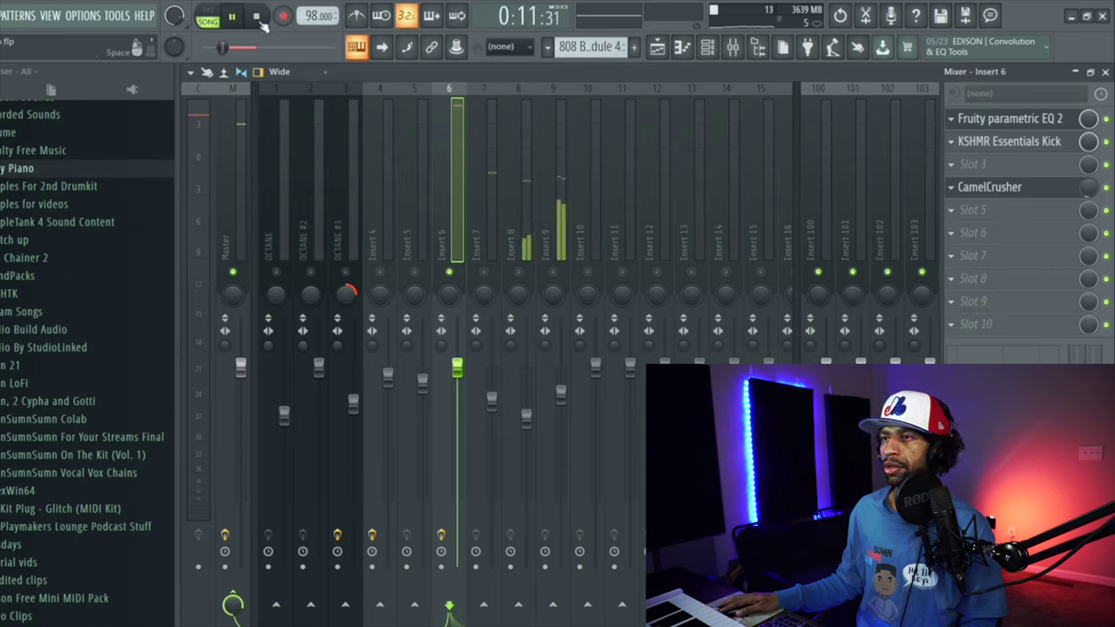
left_click(256, 17)
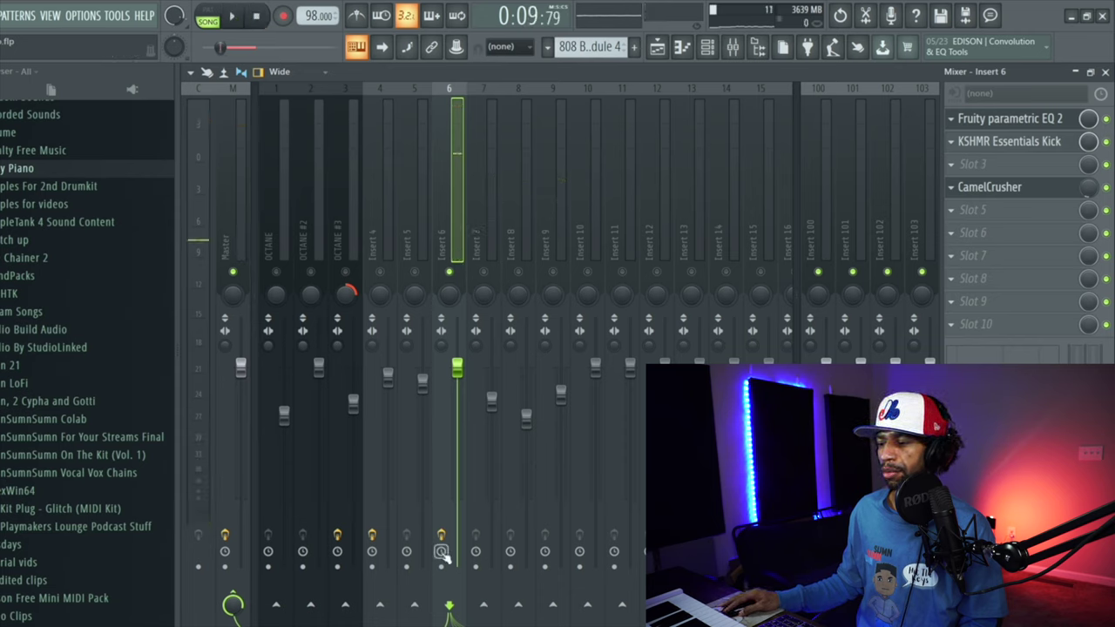
right_click(441, 553)
left_click(440, 534)
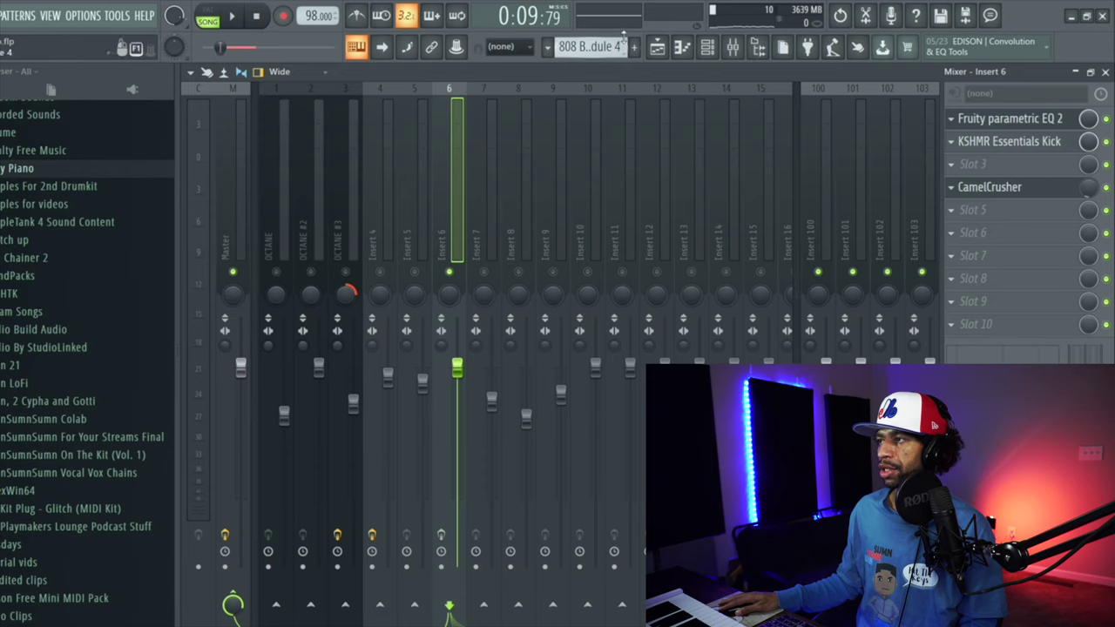
Step: Open ChowKick from the Channel rack, load its Default preset, and play the song
key("F6")
left_click_drag(343, 244, 458, 77)
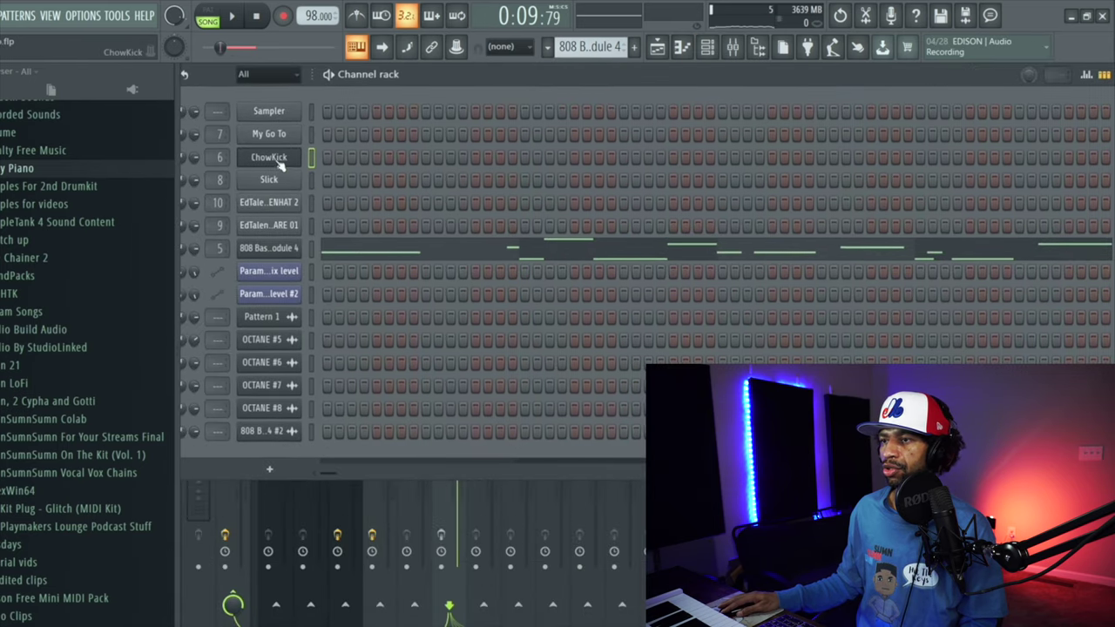
left_click(269, 157)
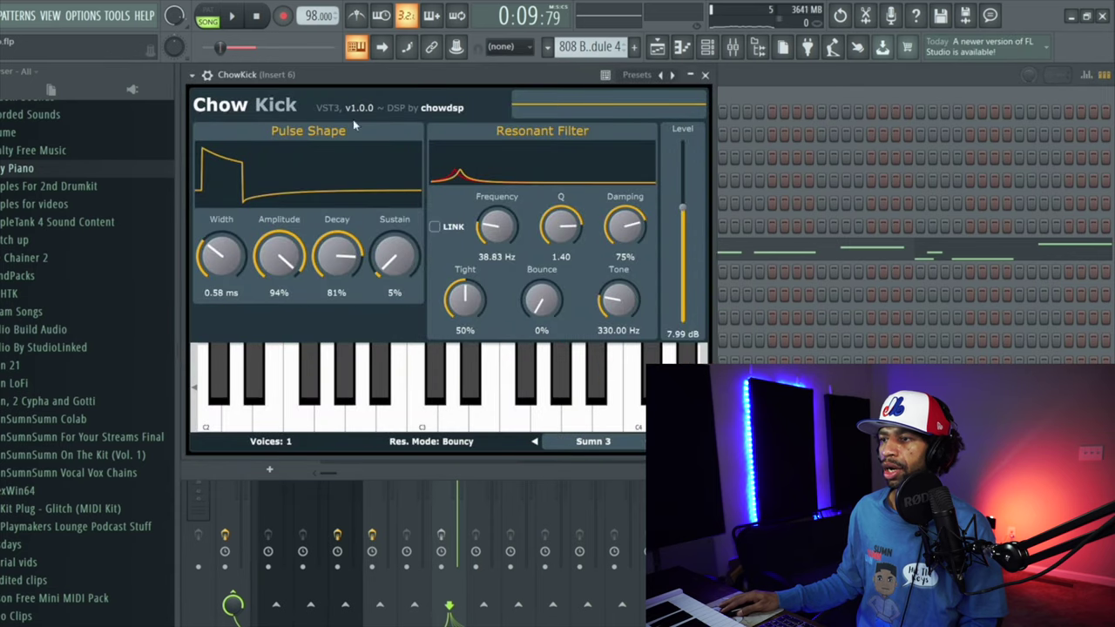
left_click_drag(596, 392, 579, 441)
left_click(579, 441)
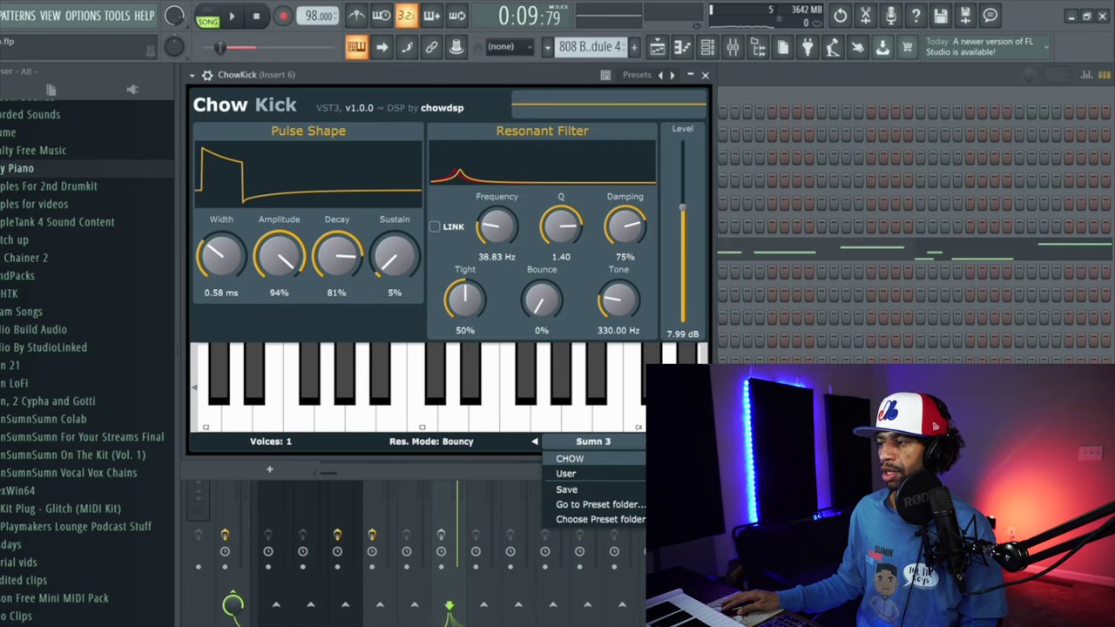
left_click(679, 459)
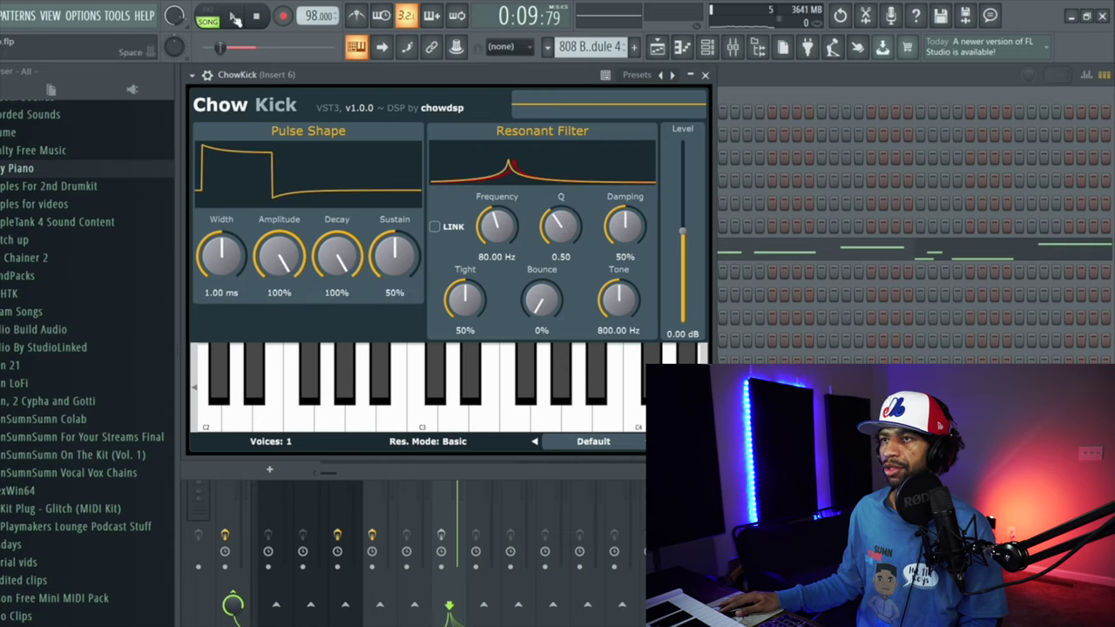
left_click(233, 18)
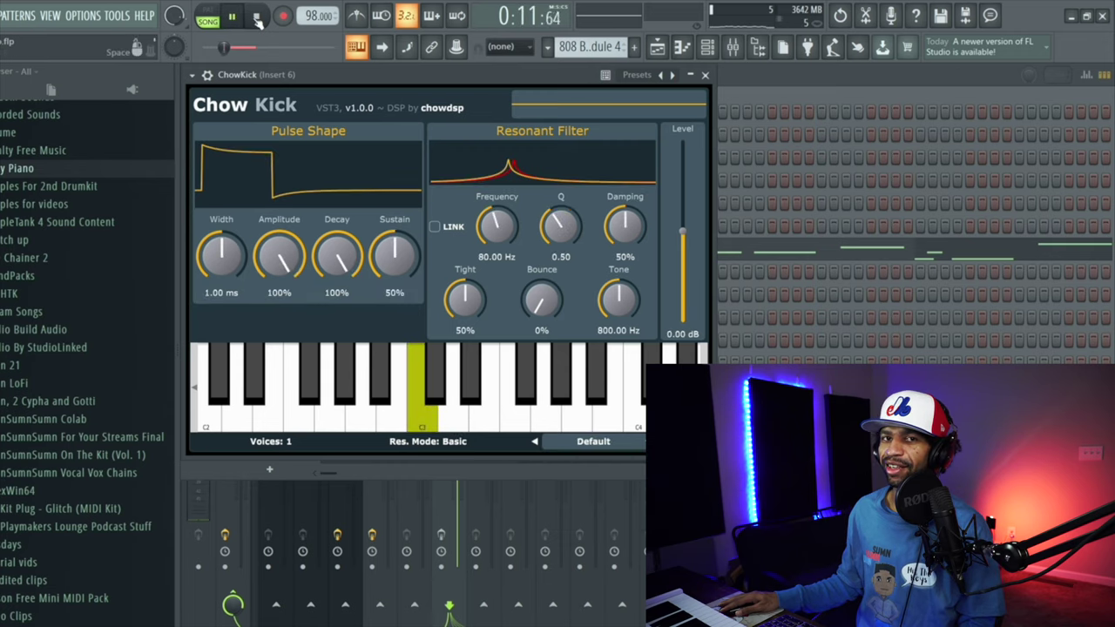